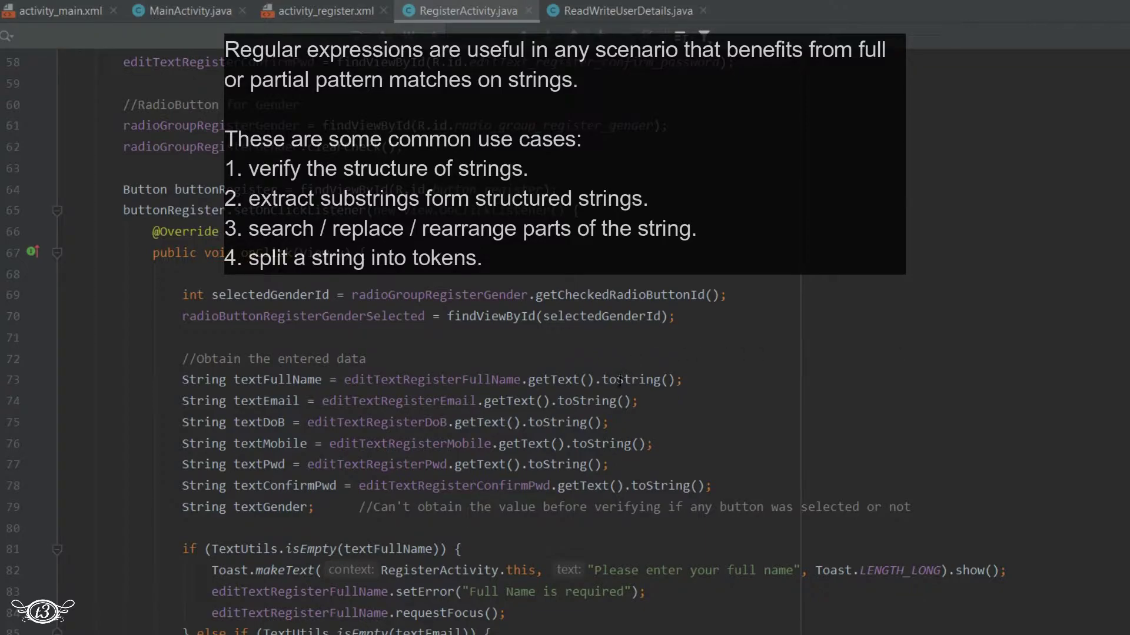
scroll(722, 402, "down", 2)
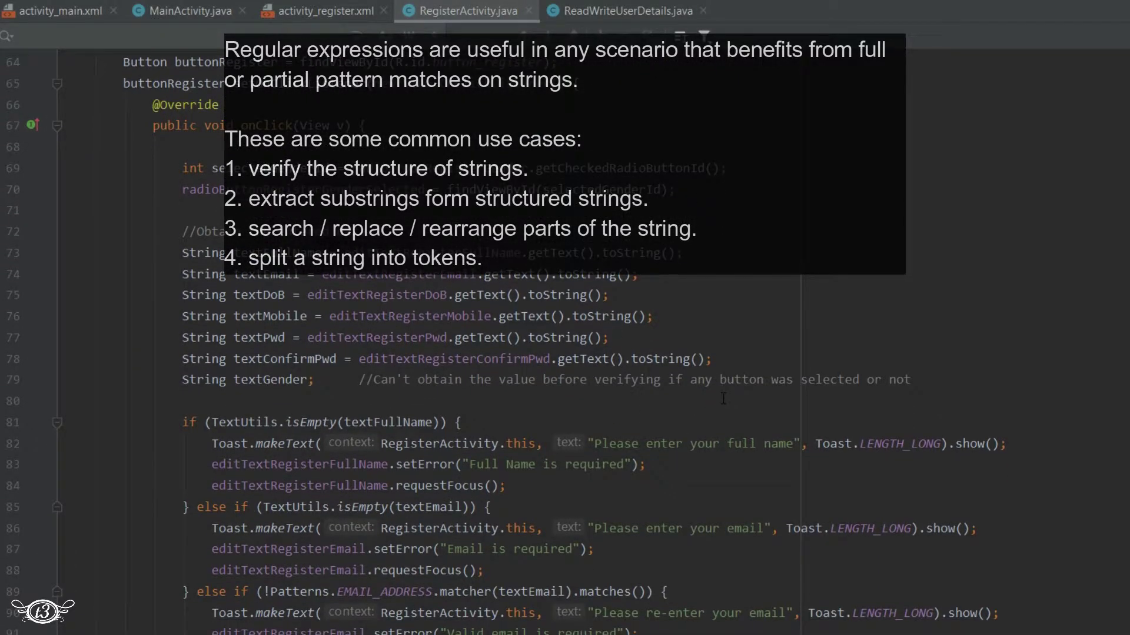
Place the insertion point after the textGender declaration in onClick.
left_click(723, 399)
Add the comment '//Validate Mobile Number using Matcher and Pattern (Regular Expression)' on its own line.
key("Return")
key("Return")
key("Up")
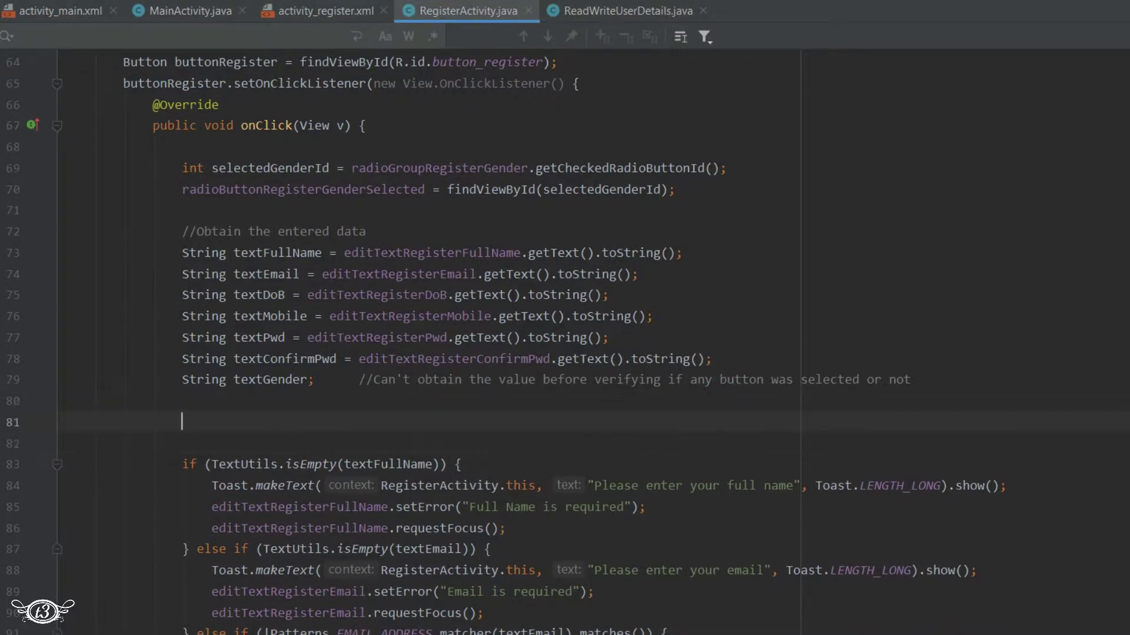
type("//V")
type("alidate M")
type("obile Num")
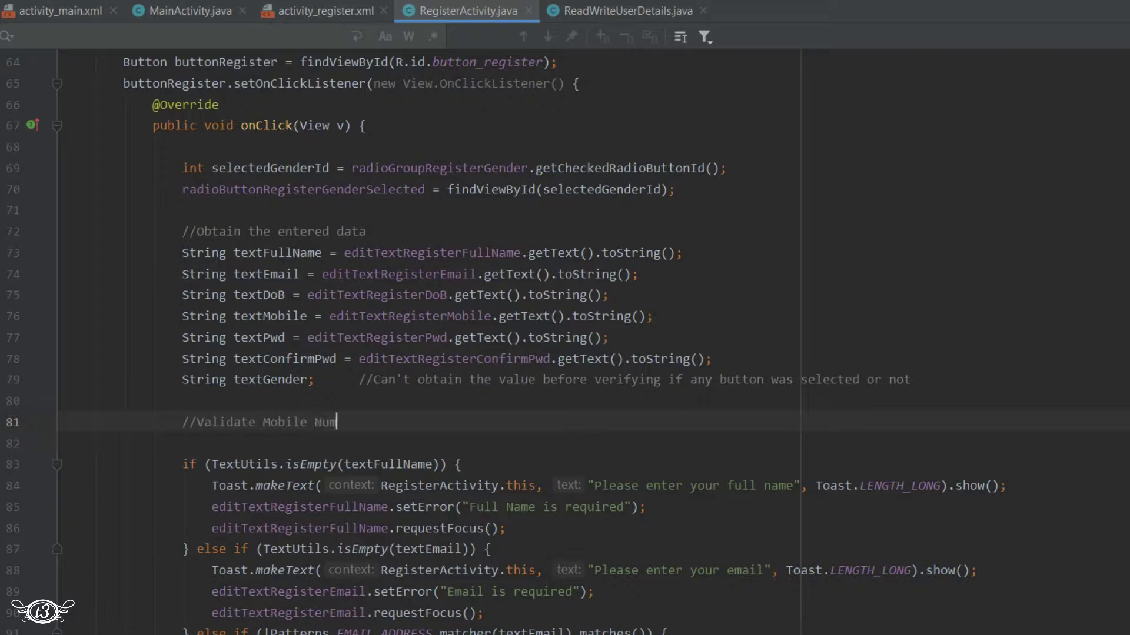
type("ber using ")
type("Matcher and Patter")
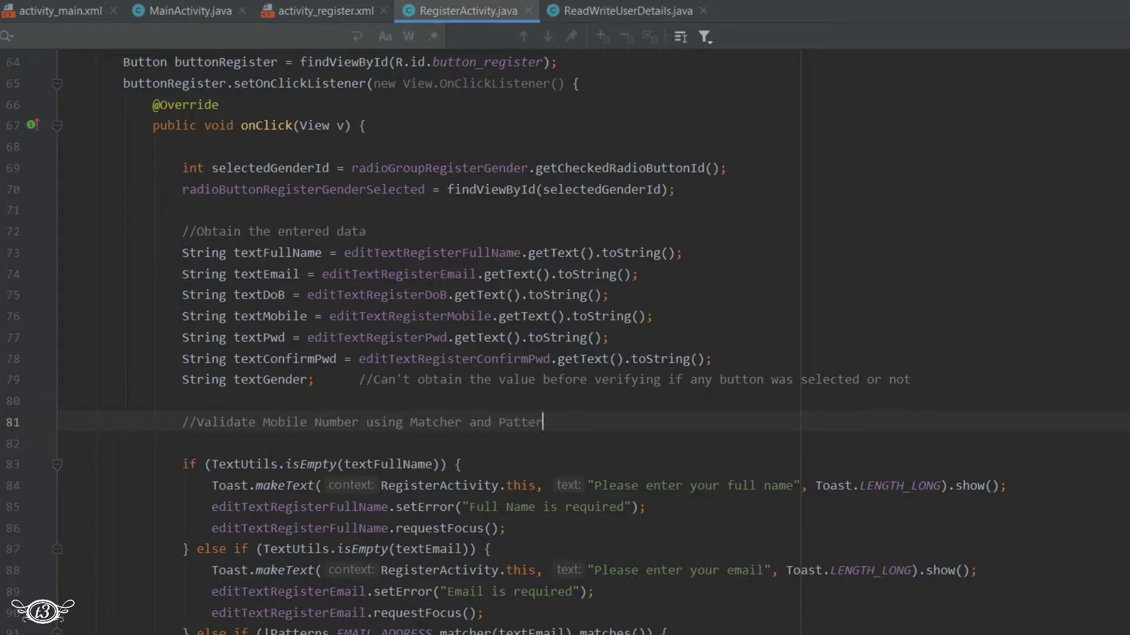
type("n (Regular ")
type("Expression)")
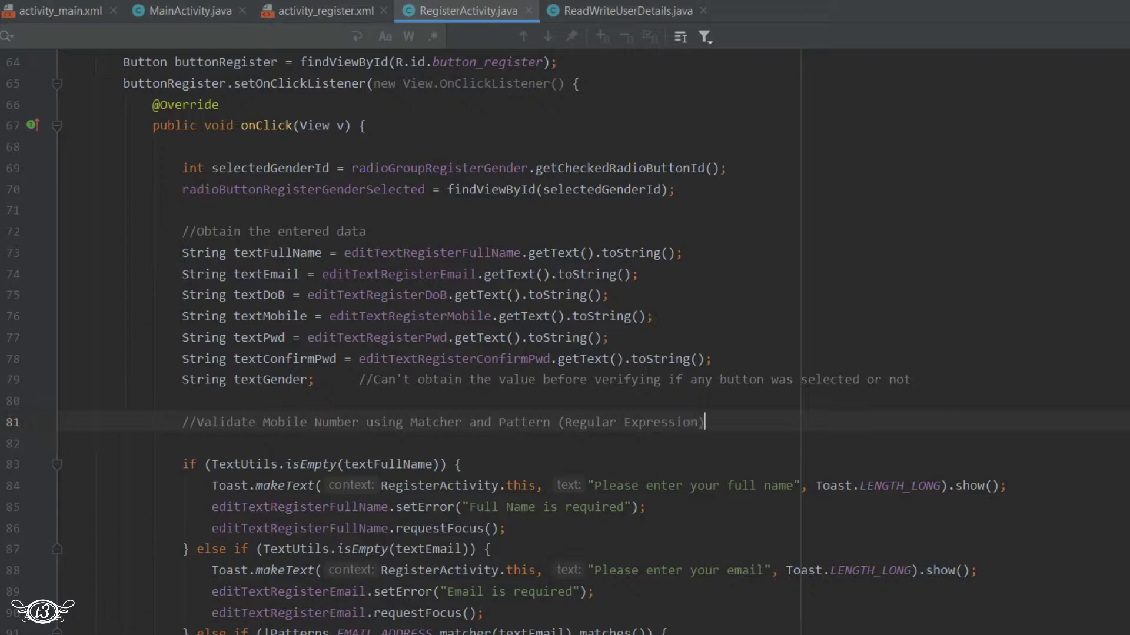
key("Return")
type("S")
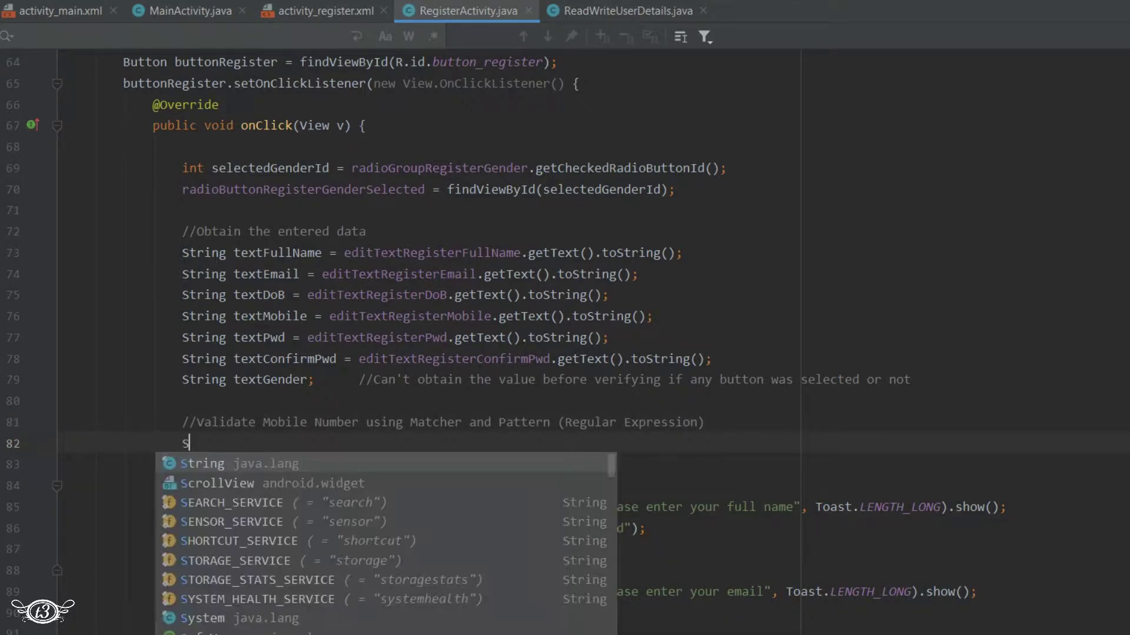
type("tring ")
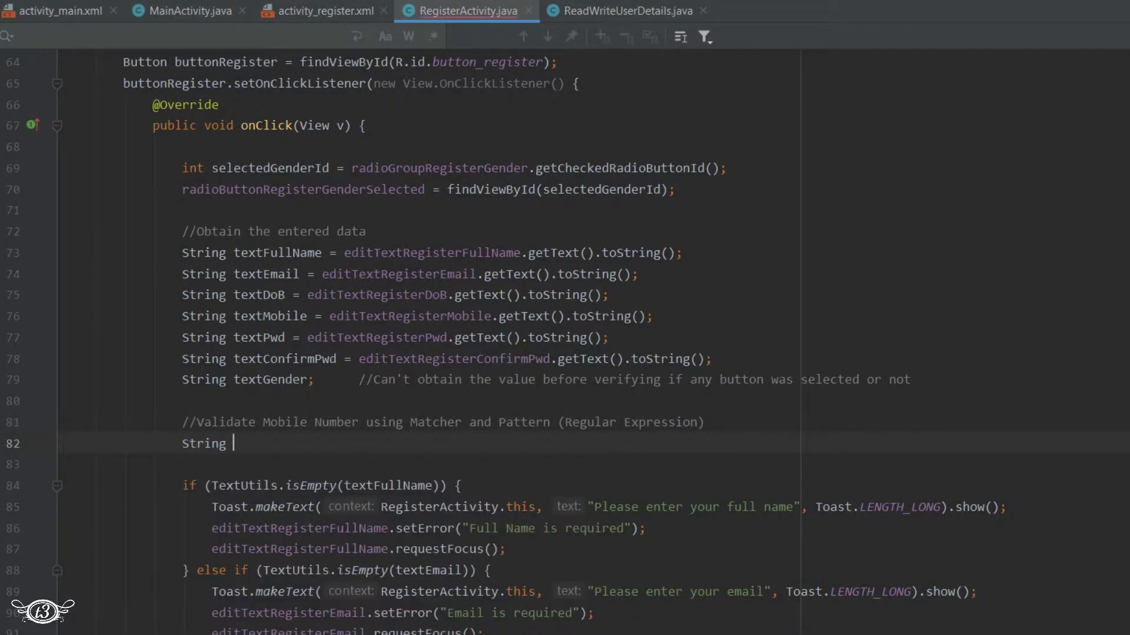
type("mobile")
type("Regex")
type(" = \"")
type("[6")
type("-9")
type("]")
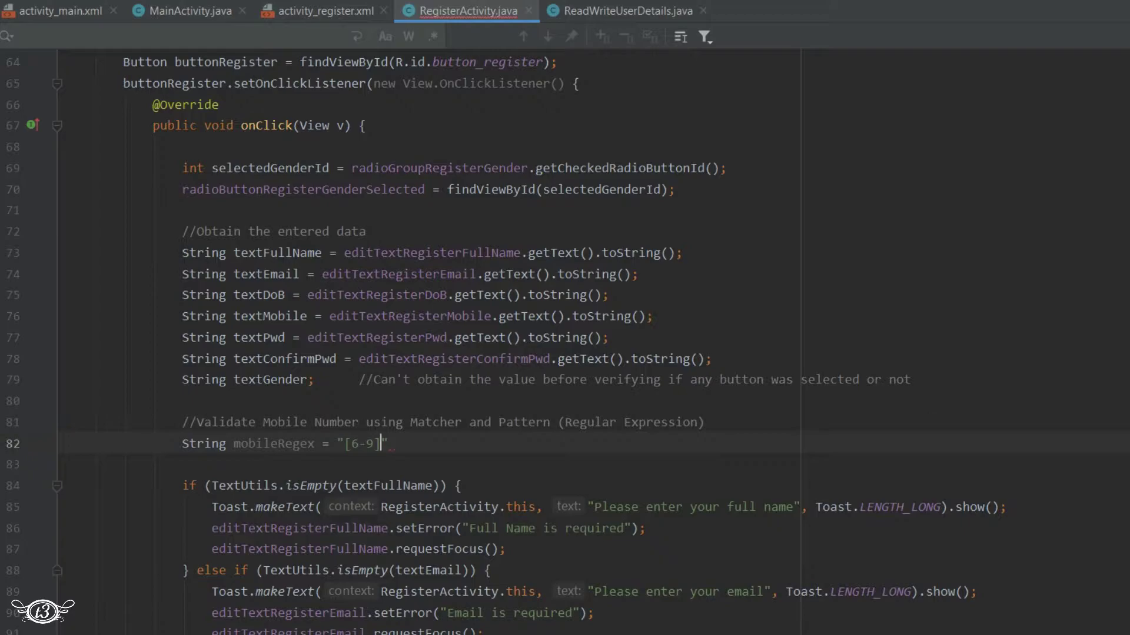
type("[0-")
type("9]{")
type("9")
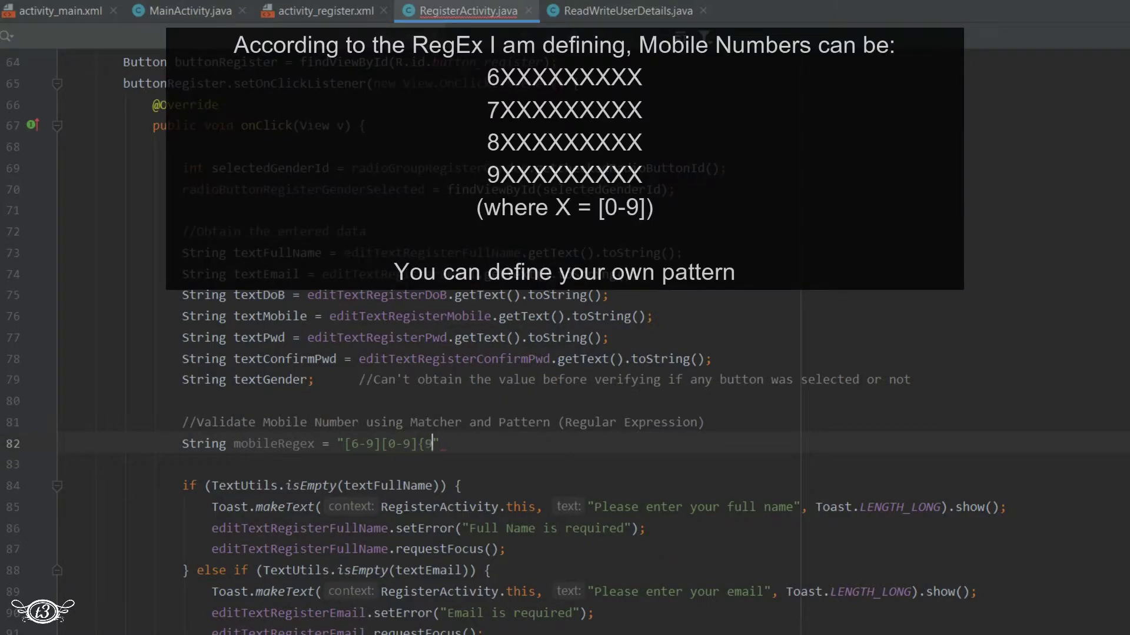
type("}\"")
type(";")
type("   //Fir")
type("st no.")
type(" can")
type(" be {")
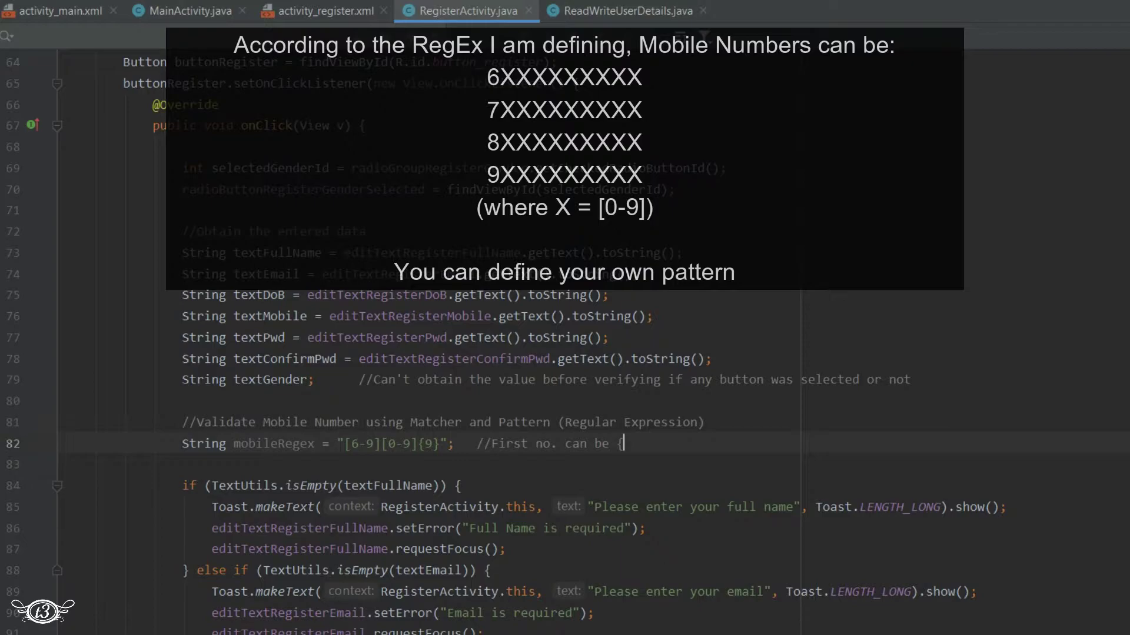
type("6,8,9,")
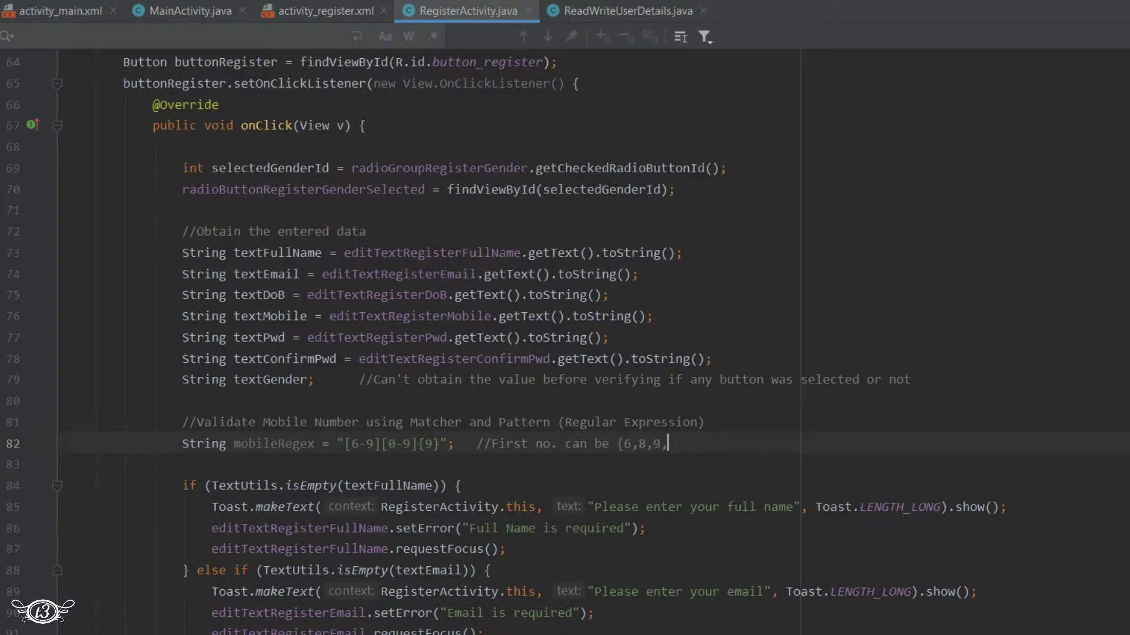
Declare String mobileRegex = "[6-9][0-9]{9}" with a comment on the first digit 6–9 and nine more.
key("BackSpace")
type("} and ")
type("rest 9 nos. can be a")
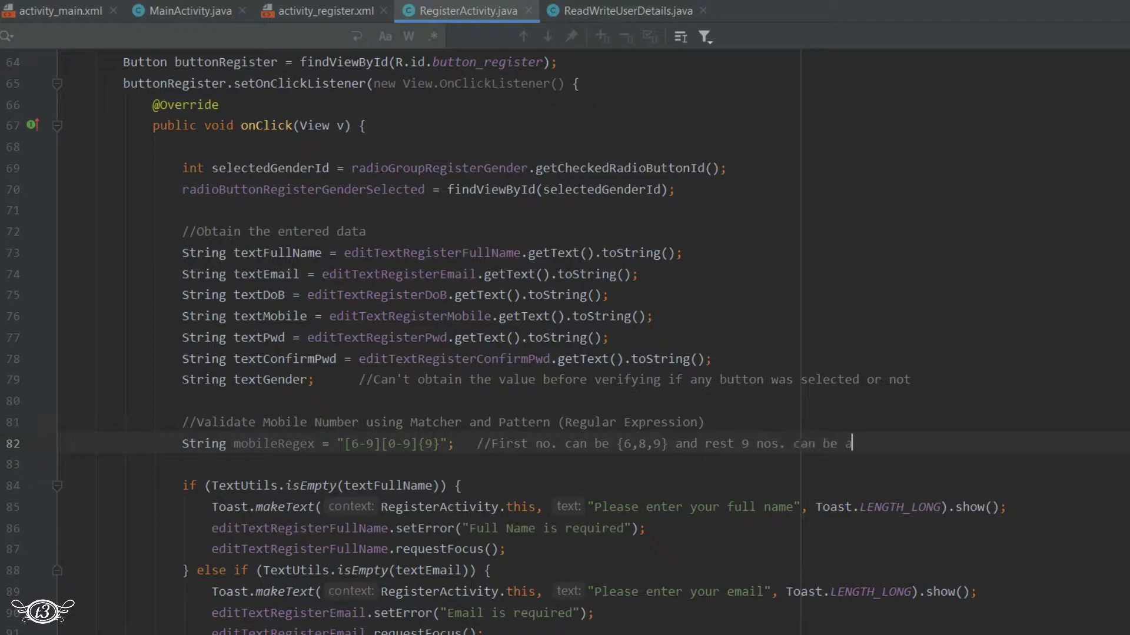
type("ny no.")
Declare Matcher mobileMatcher on the line below the regex.
key("Return")
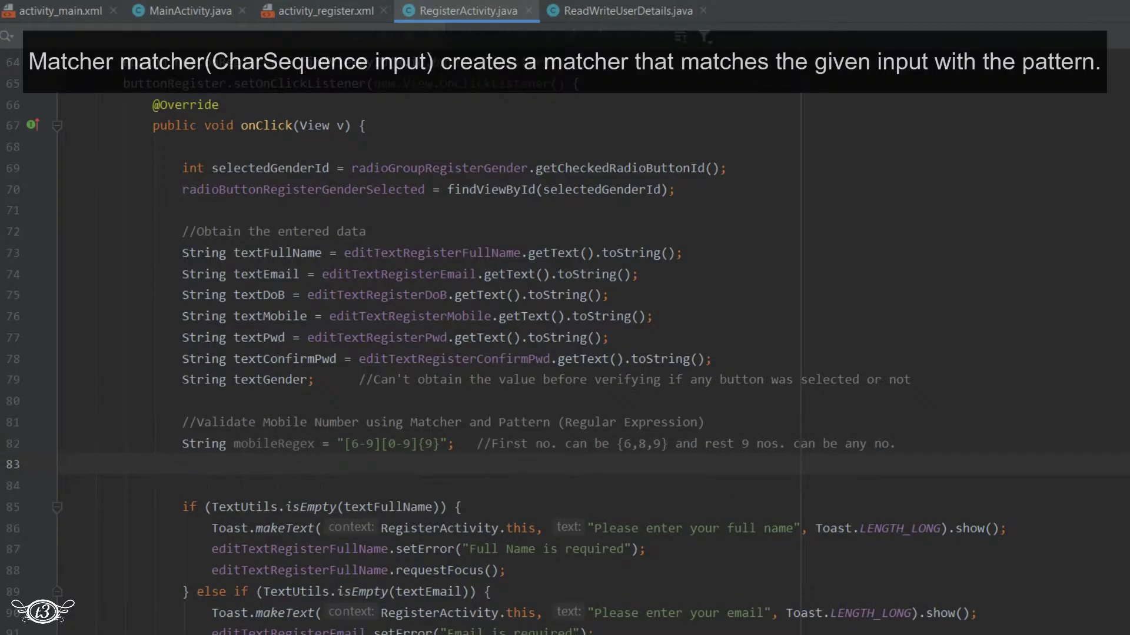
type("Mat")
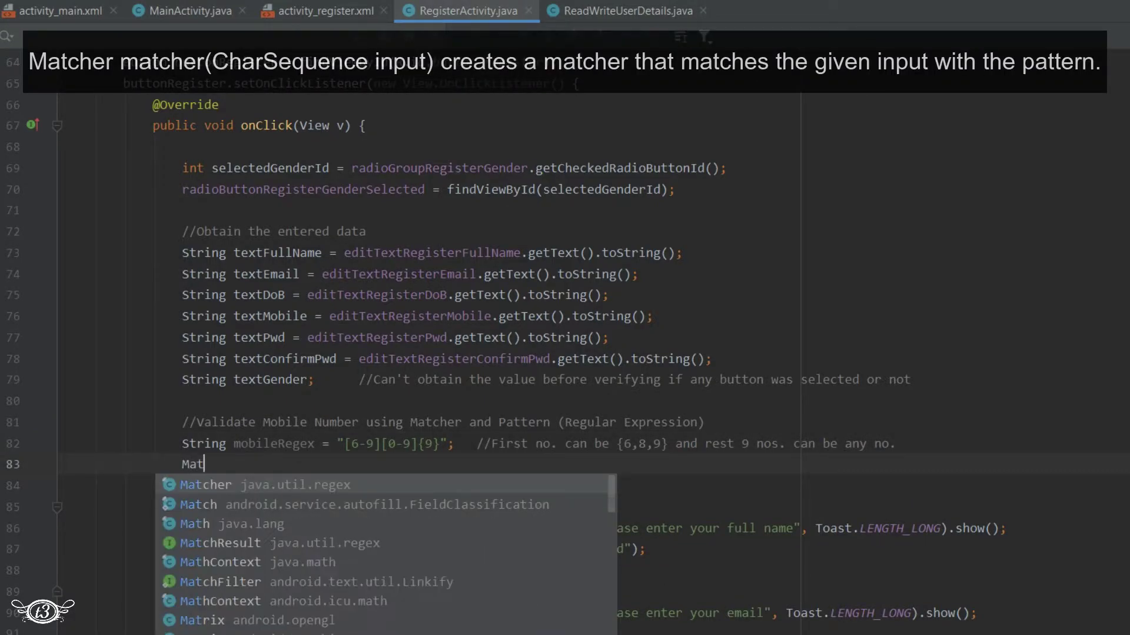
type("c")
key("Return")
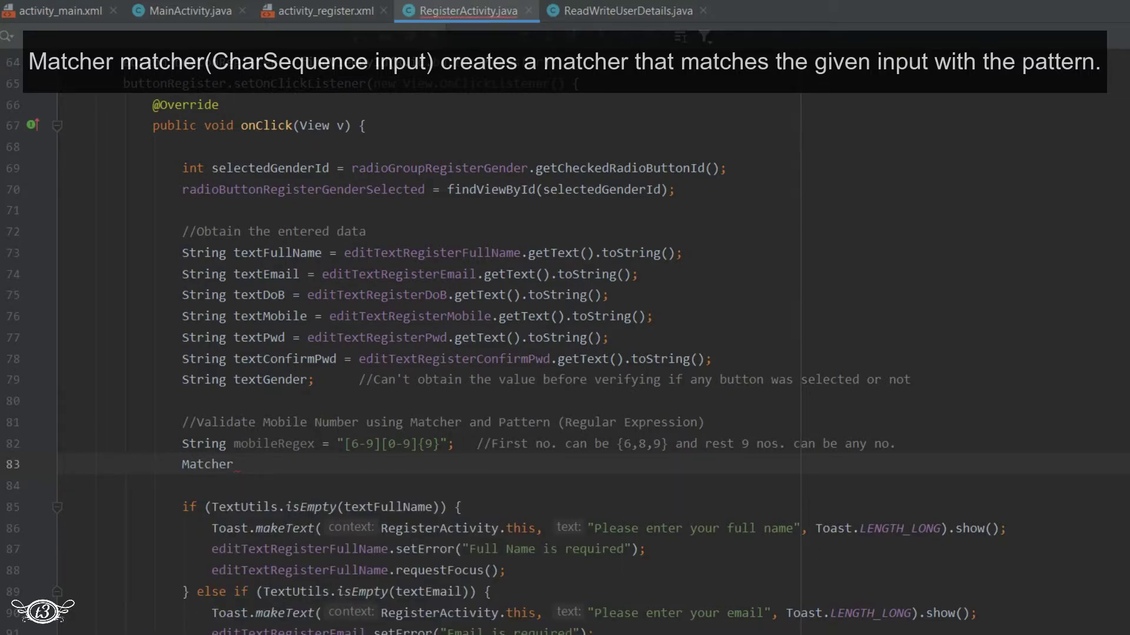
type("mobileM")
type("atcher")
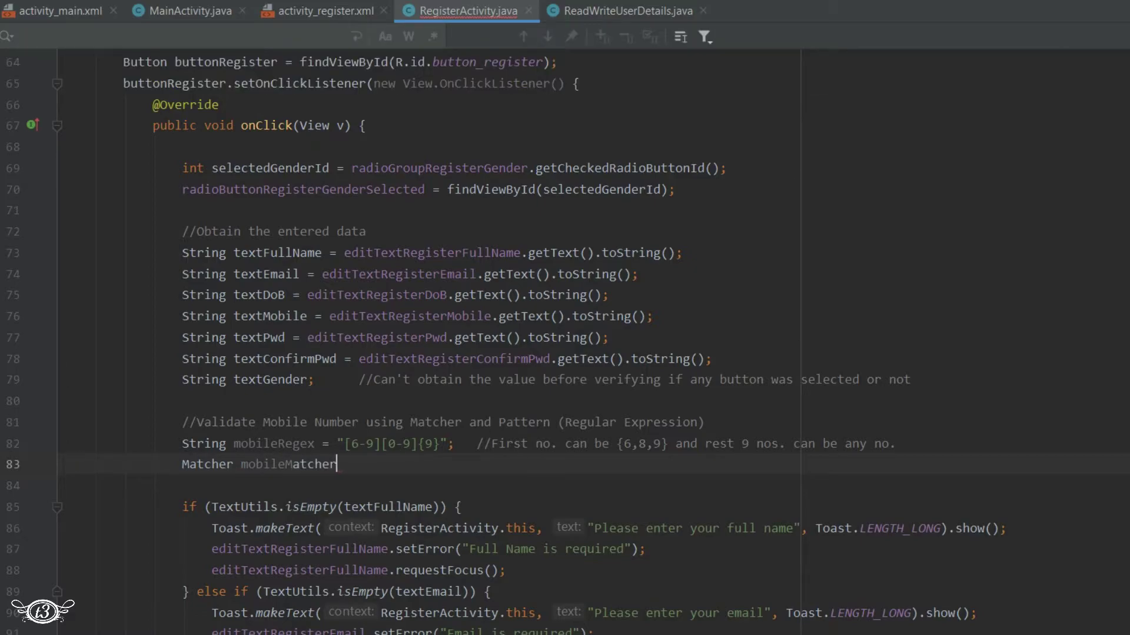
type(";")
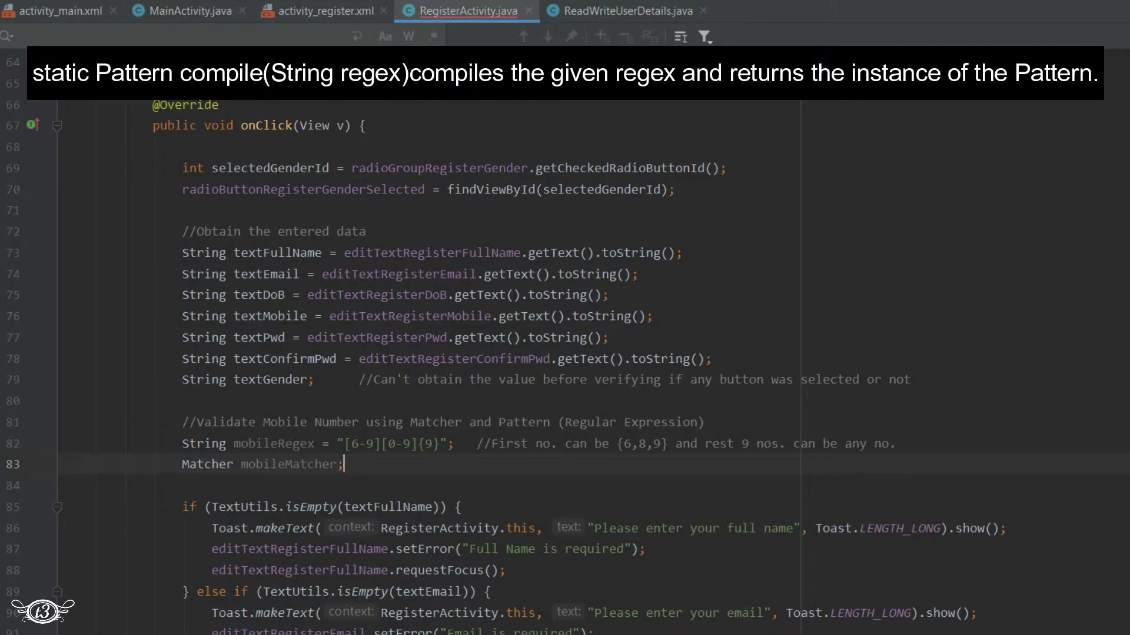
Declare Pattern mobilePattern = Pattern.compile(mobileRegex) and open a new line beneath it.
key("Return")
type("Patter")
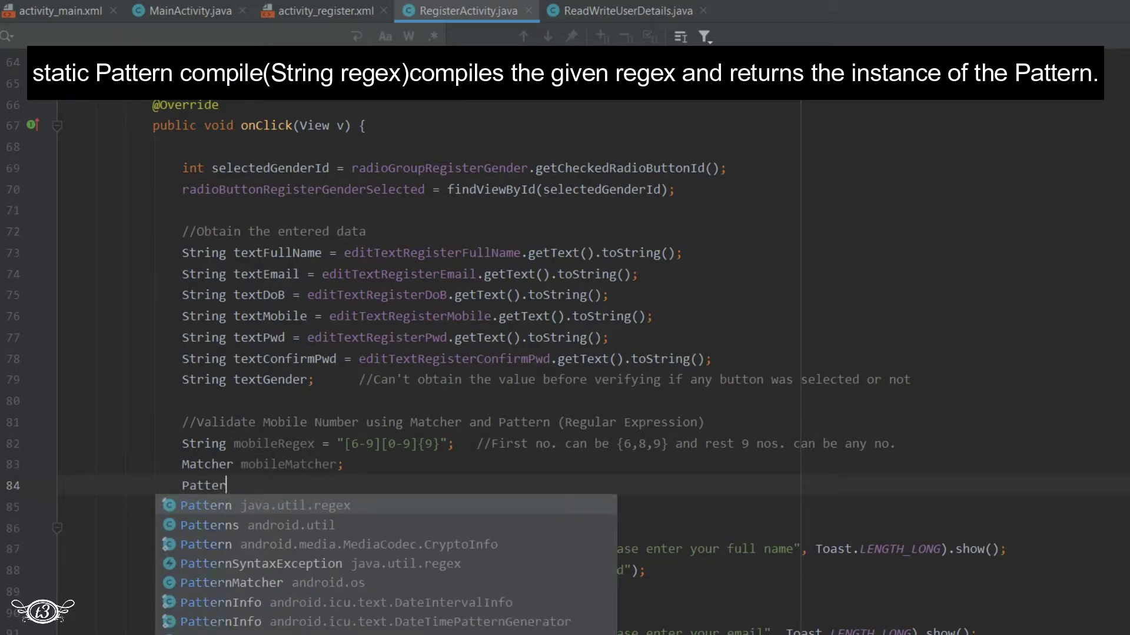
key("Return")
type("m")
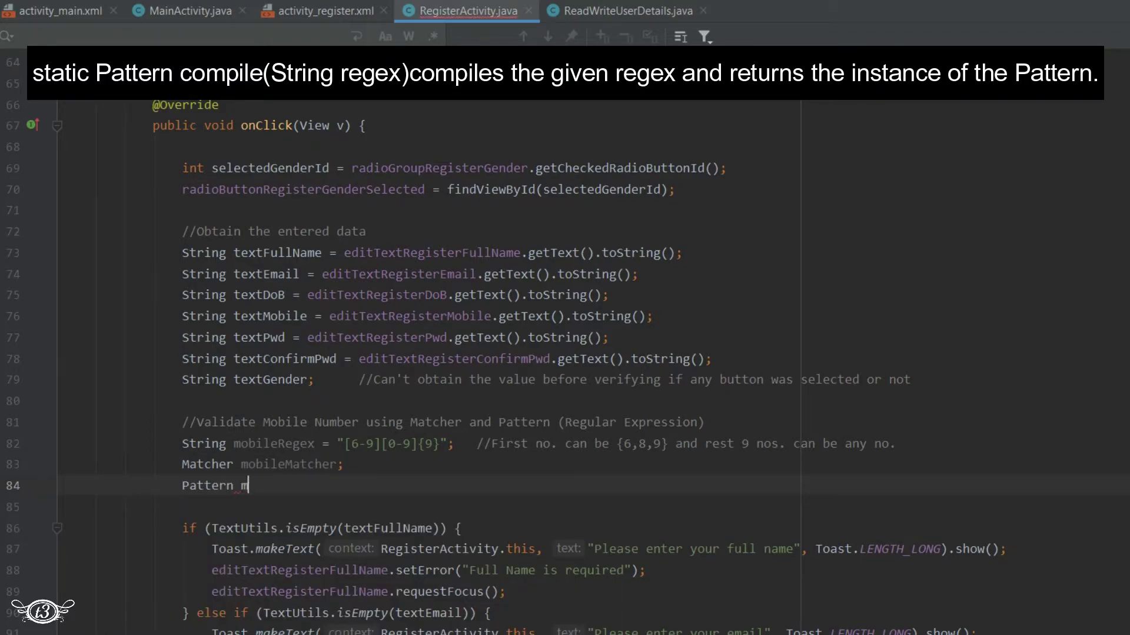
type("obilePatt")
type("ern = ")
type("Patter")
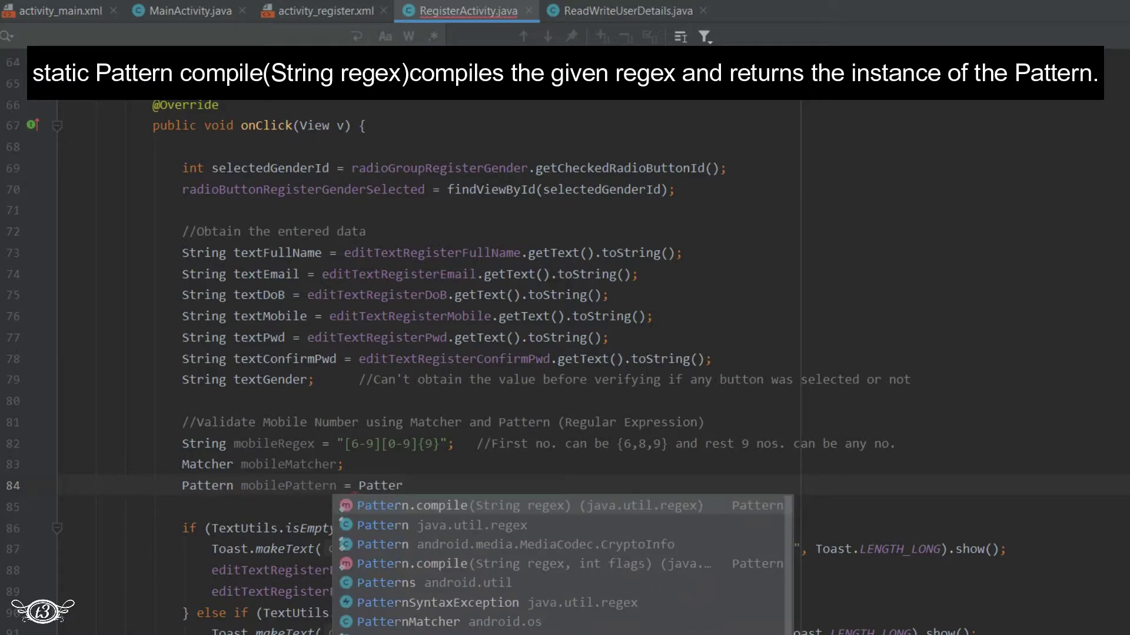
key("Return")
type("mo")
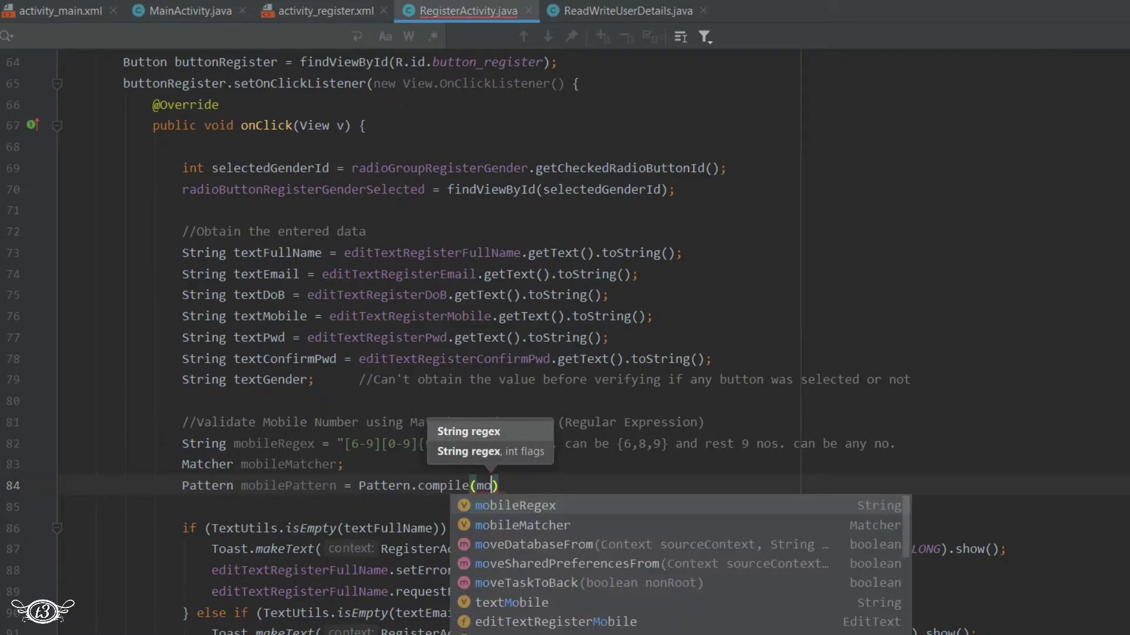
type("bil")
key("Return")
key("End")
type(";")
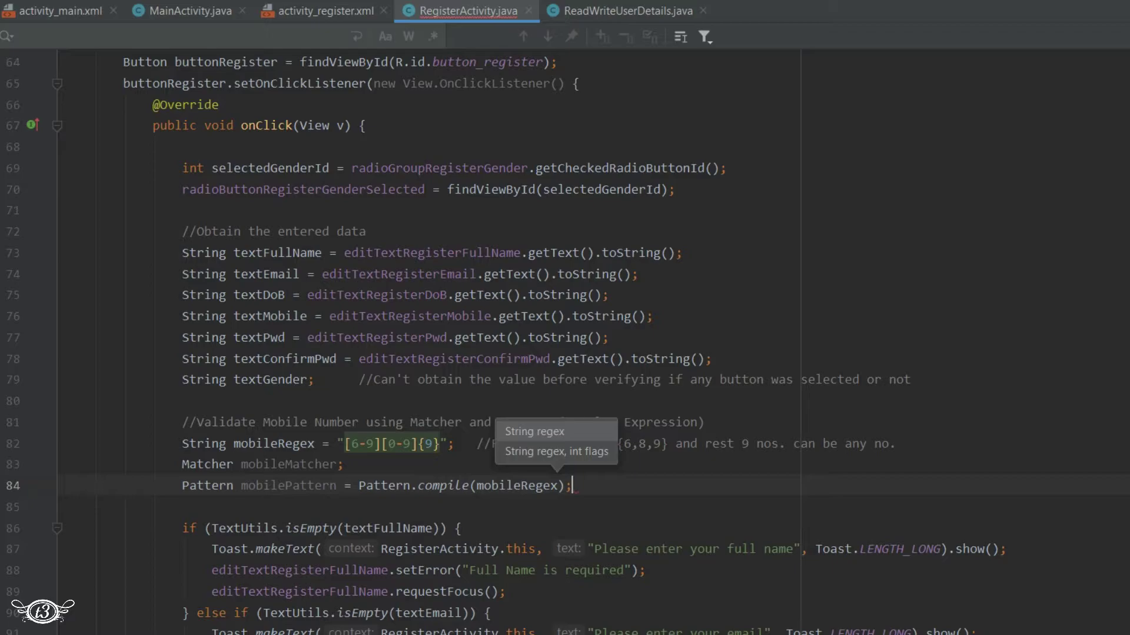
key("Return")
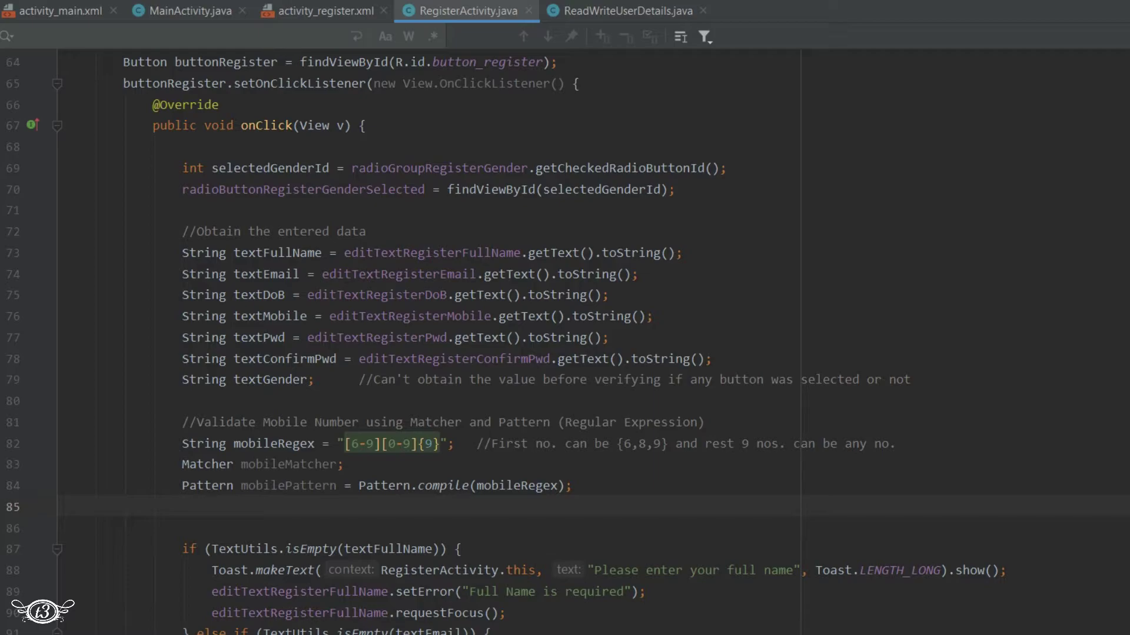
type("mobile")
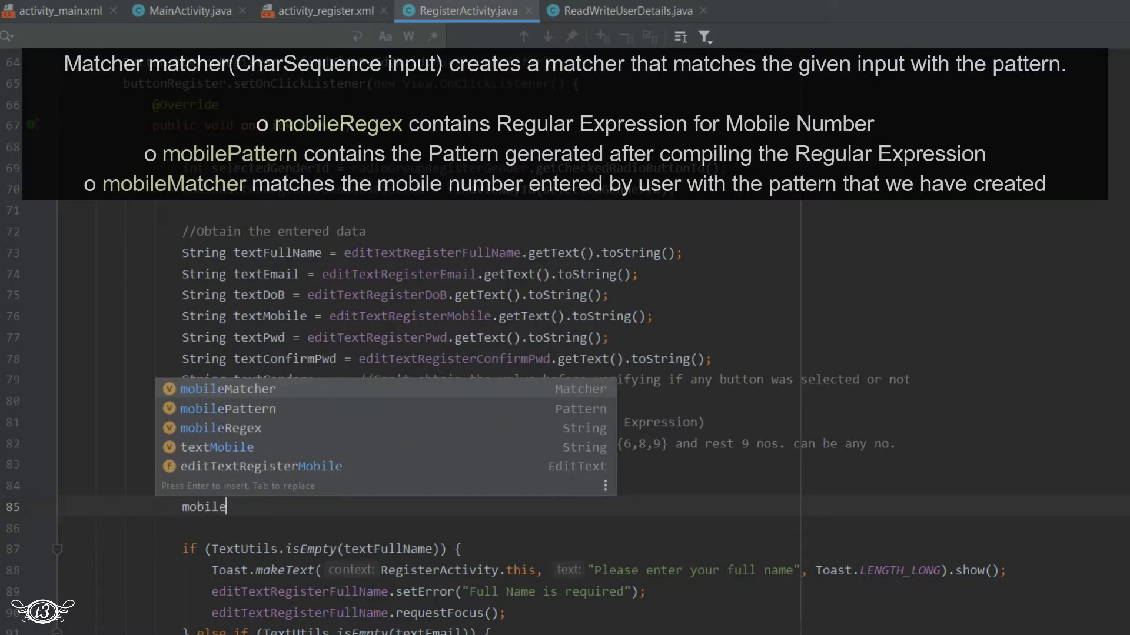
Assign mobileMatcher = mobilePattern.matcher(textMobile) using the autocomplete suggestions.
key("Return")
type("= ")
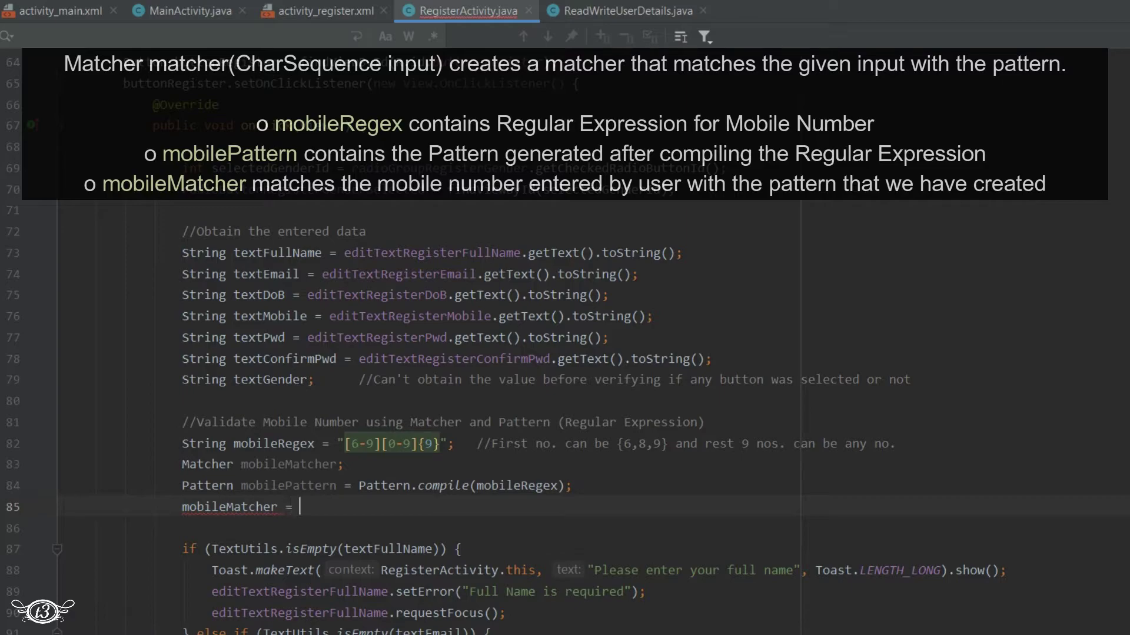
type("mobil")
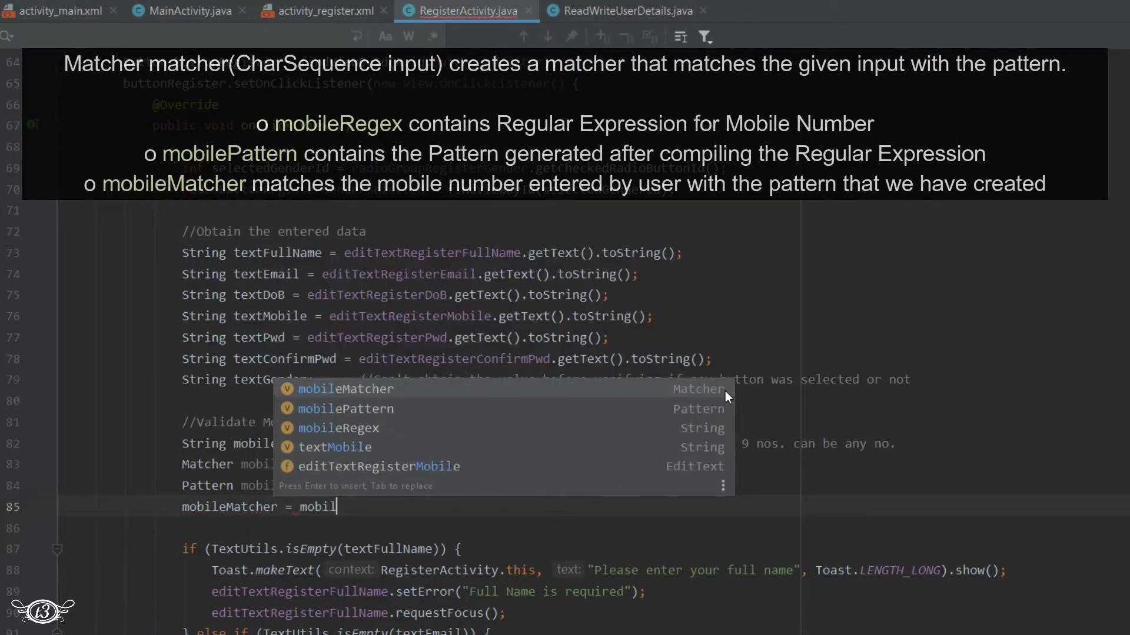
key("Down")
key("Return")
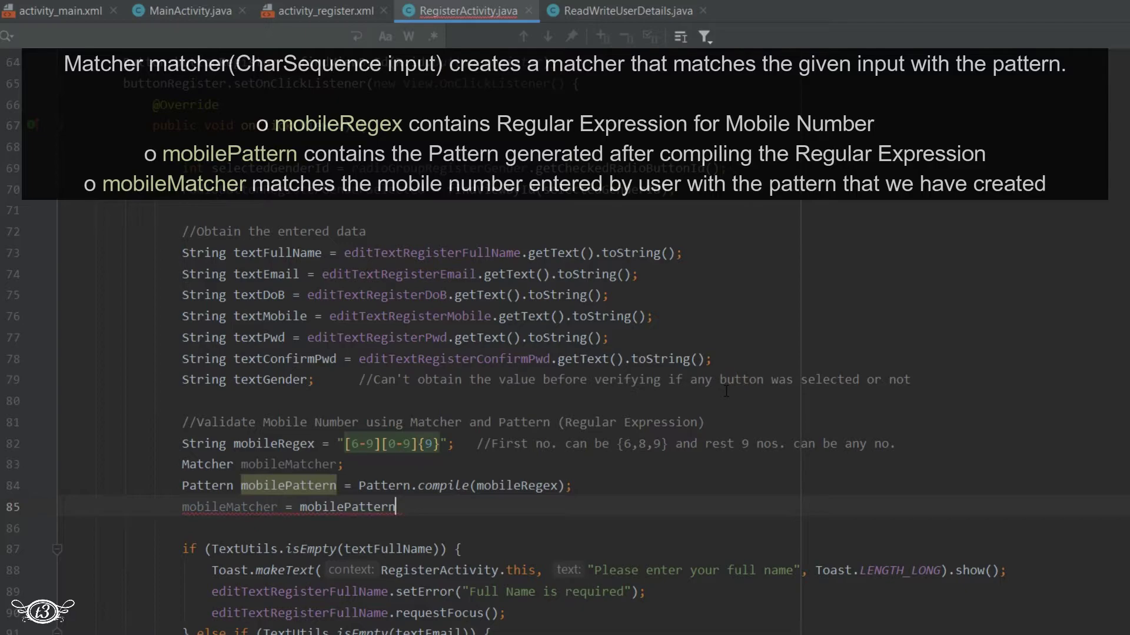
type(".m")
key("Return")
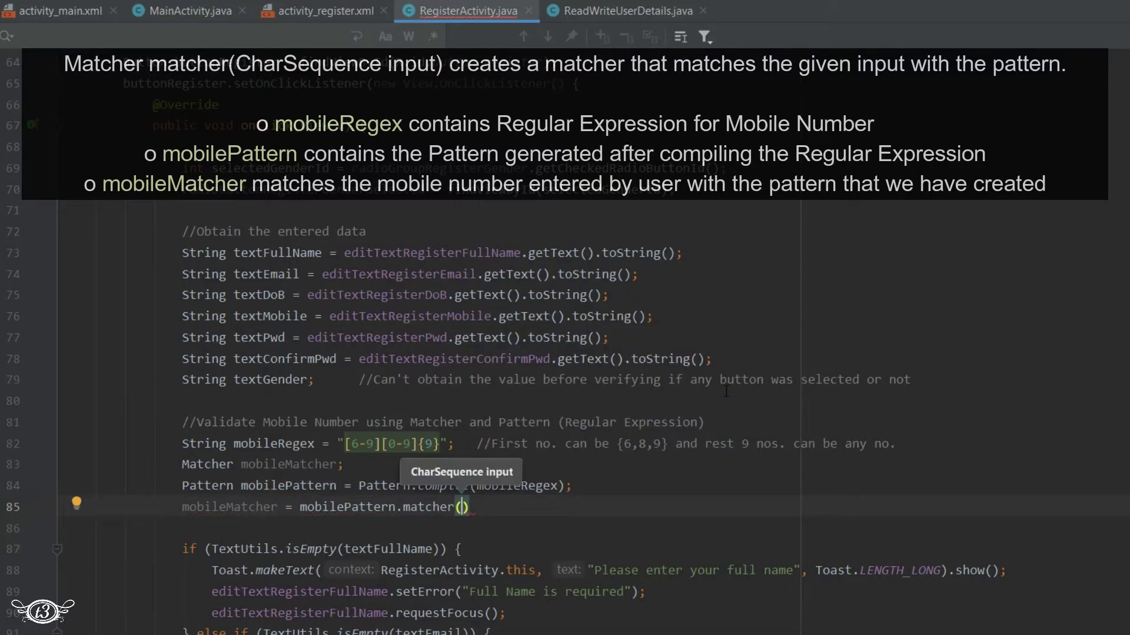
type("text")
key("Down")
key("Down")
key("Down")
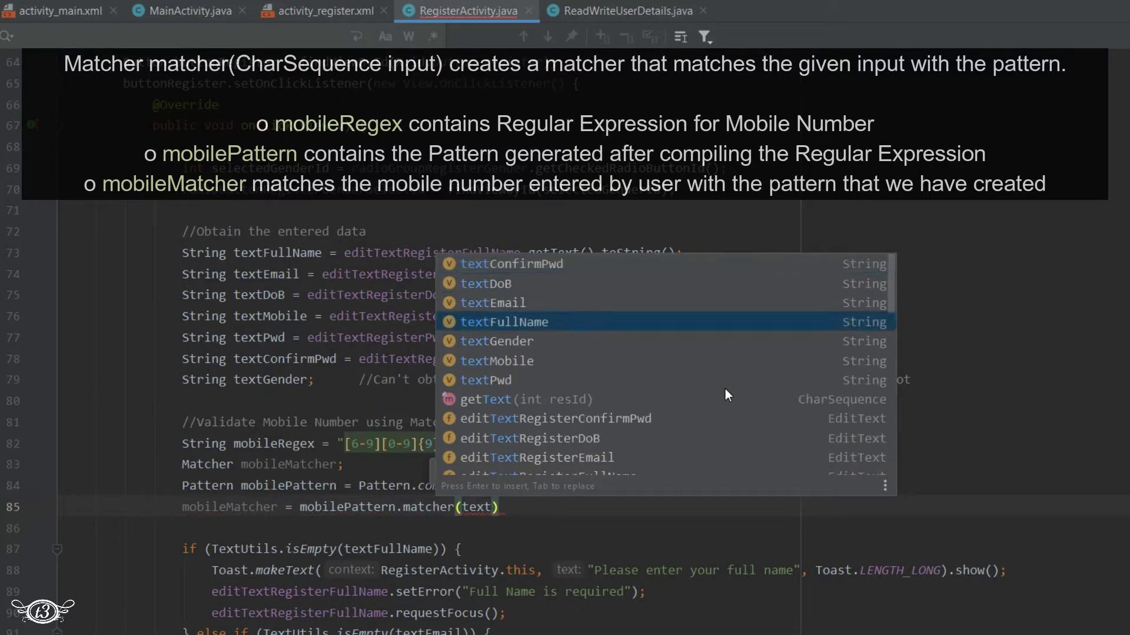
key("Down")
key("Down")
key("Return")
type(";")
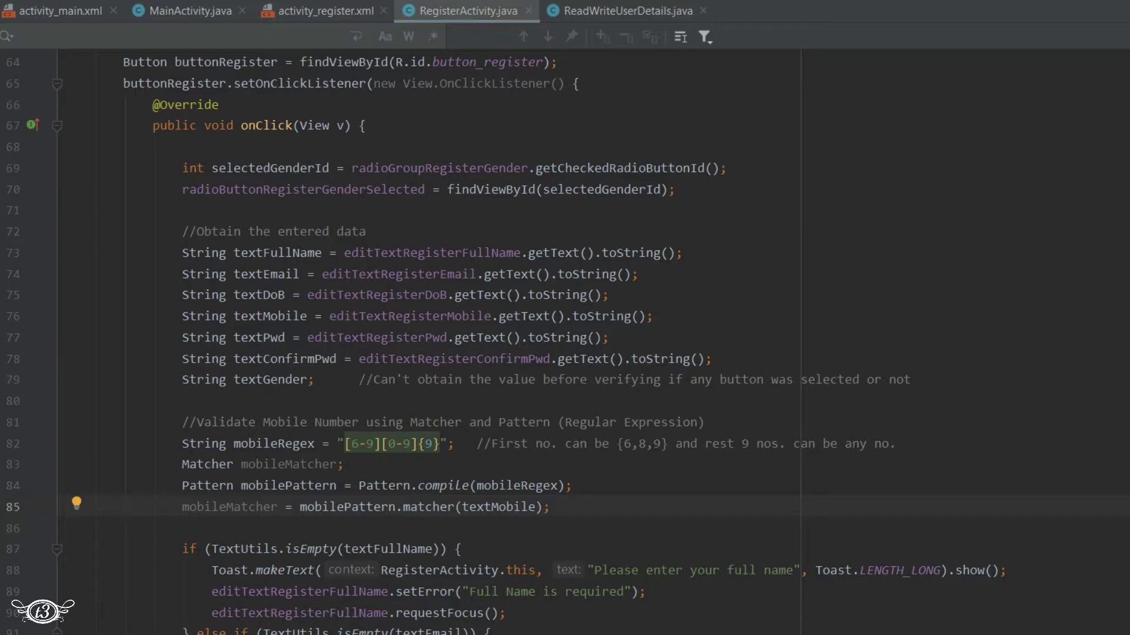
scroll(402, 474, "down", 10)
scroll(401, 474, "down", 1)
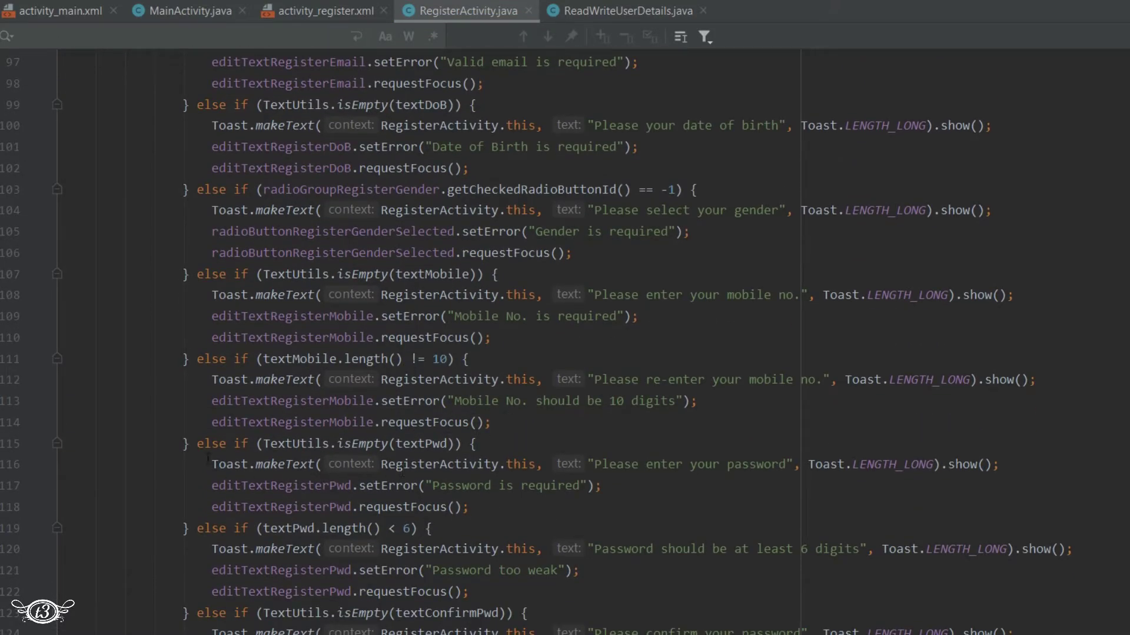
Insert an empty else-if block after the 10-digit length check on line 115 and tidy the spacing.
left_click(199, 444)
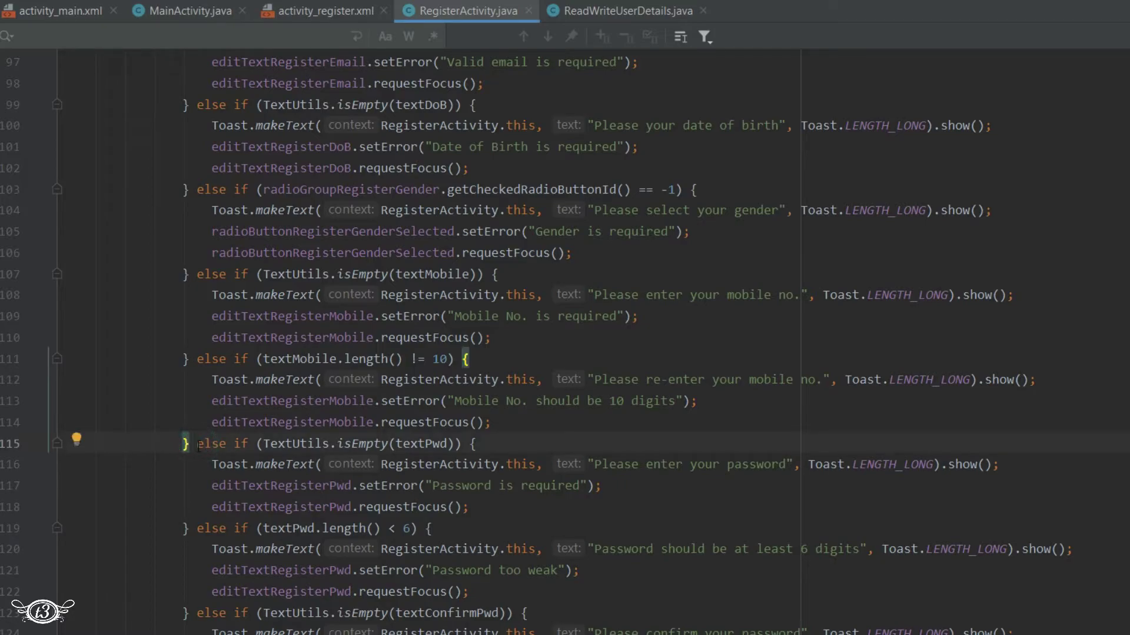
key("Return")
key("Return")
key("Up")
key("Up")
key("End")
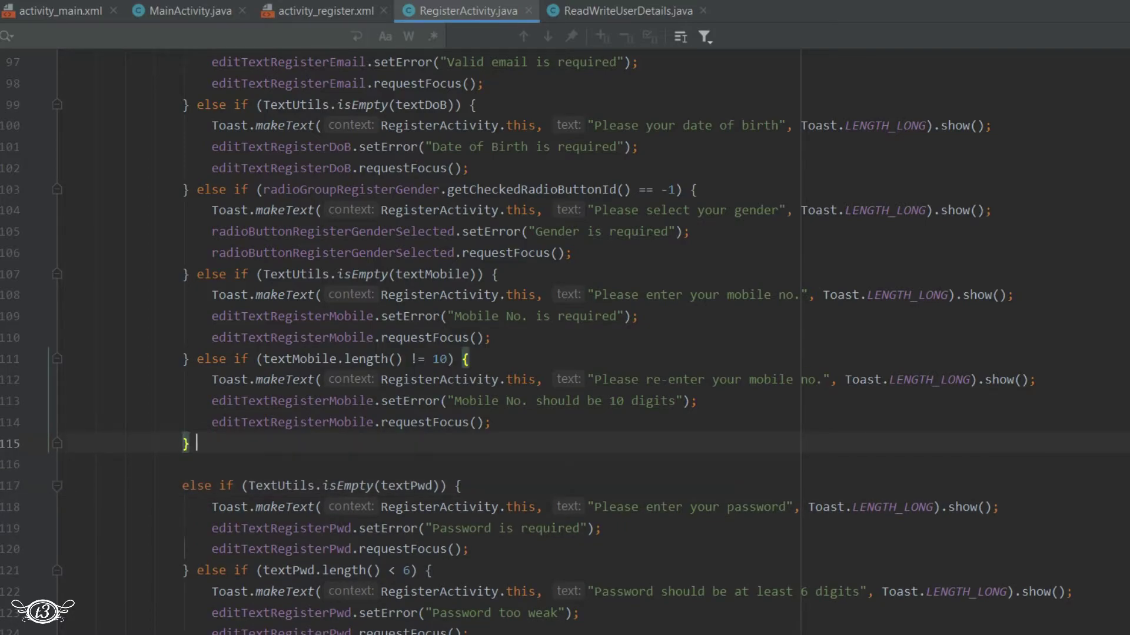
type("else if (")
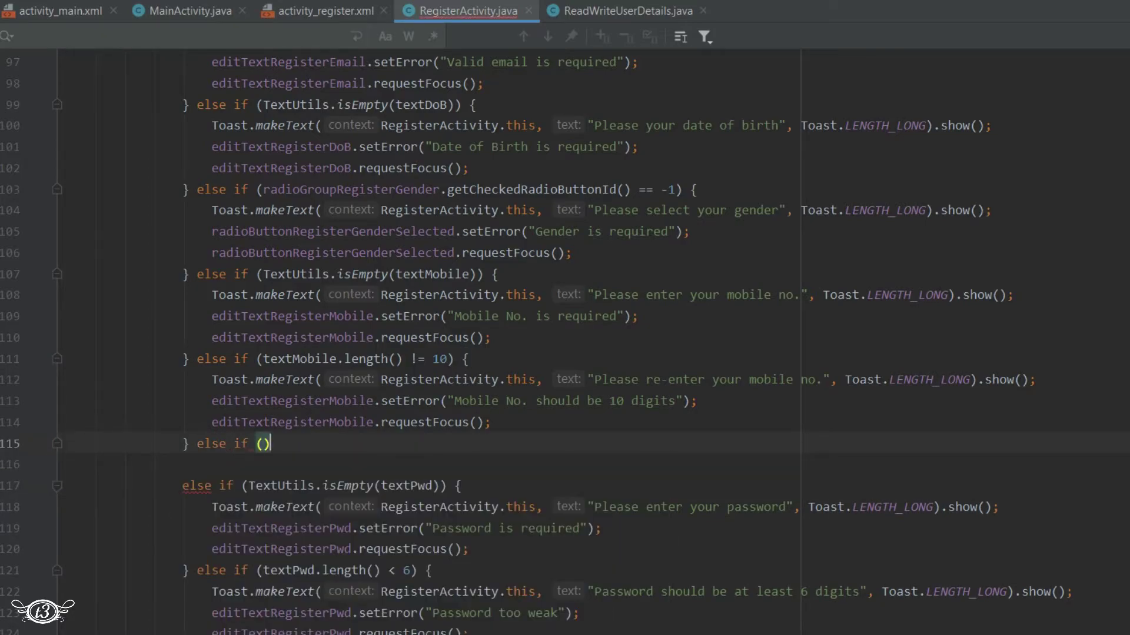
type(") {")
key("Return")
key("Down")
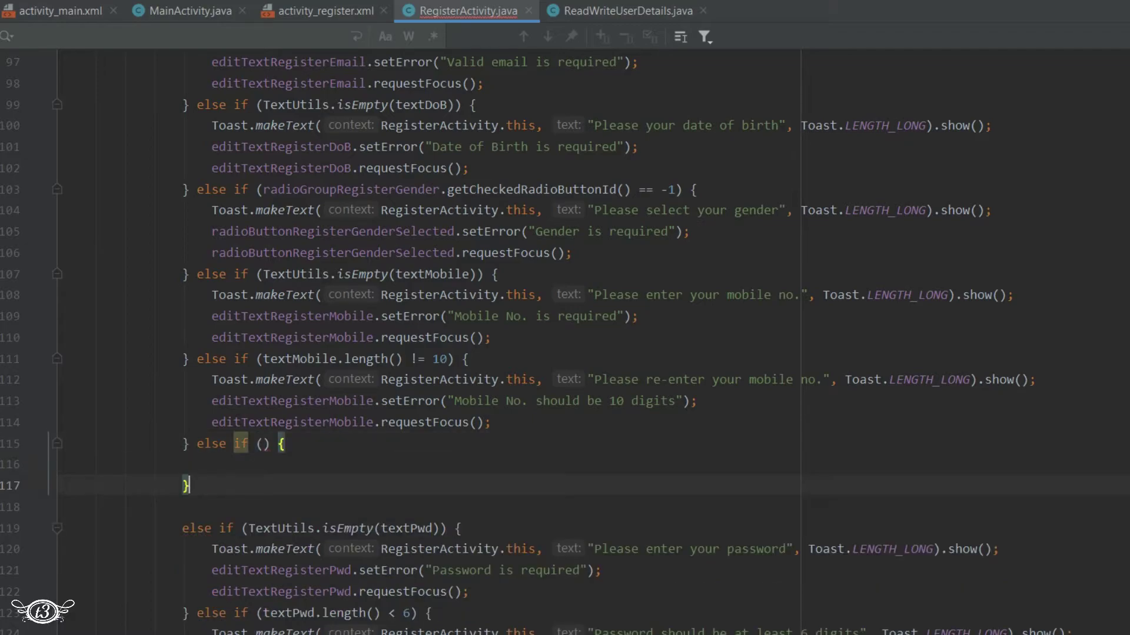
key("Delete")
key("Delete")
key("ctrl+Delete")
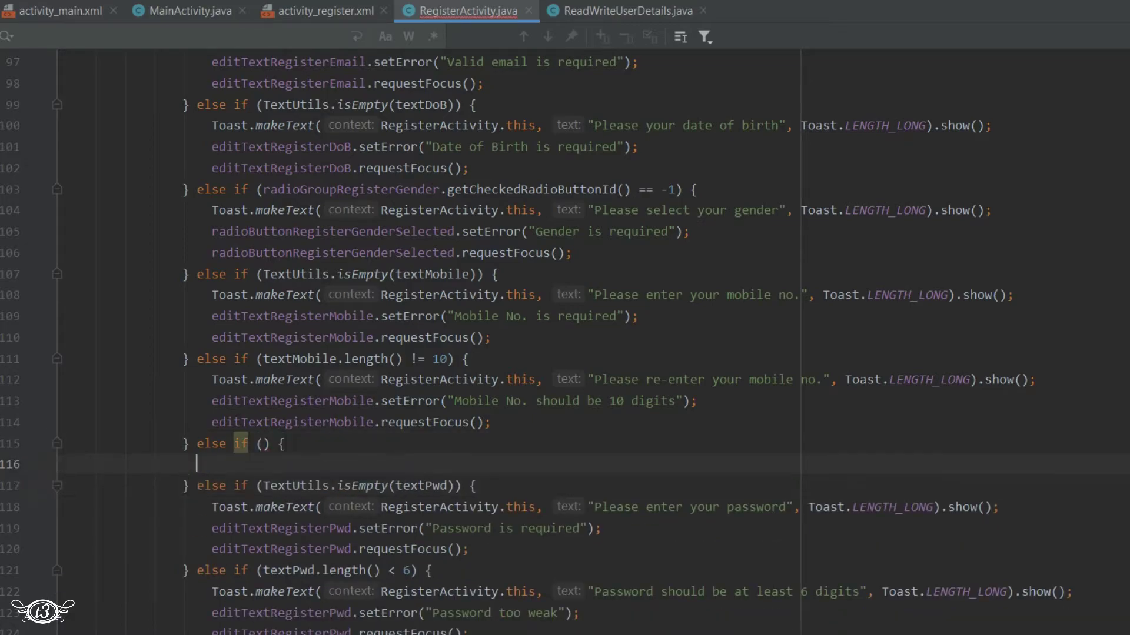
Make the new else-if condition !mobileMatcher.find().
key("Up")
key("Up")
key("Right")
key("Right")
key("Right")
key("Right")
key("Right")
key("Right")
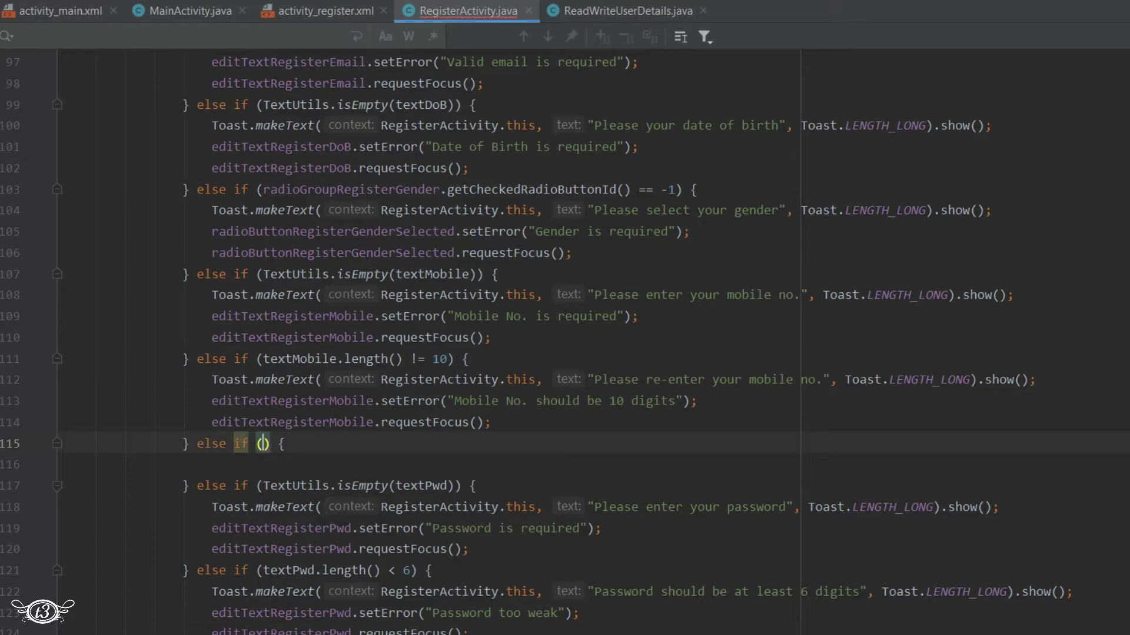
type("!mobi")
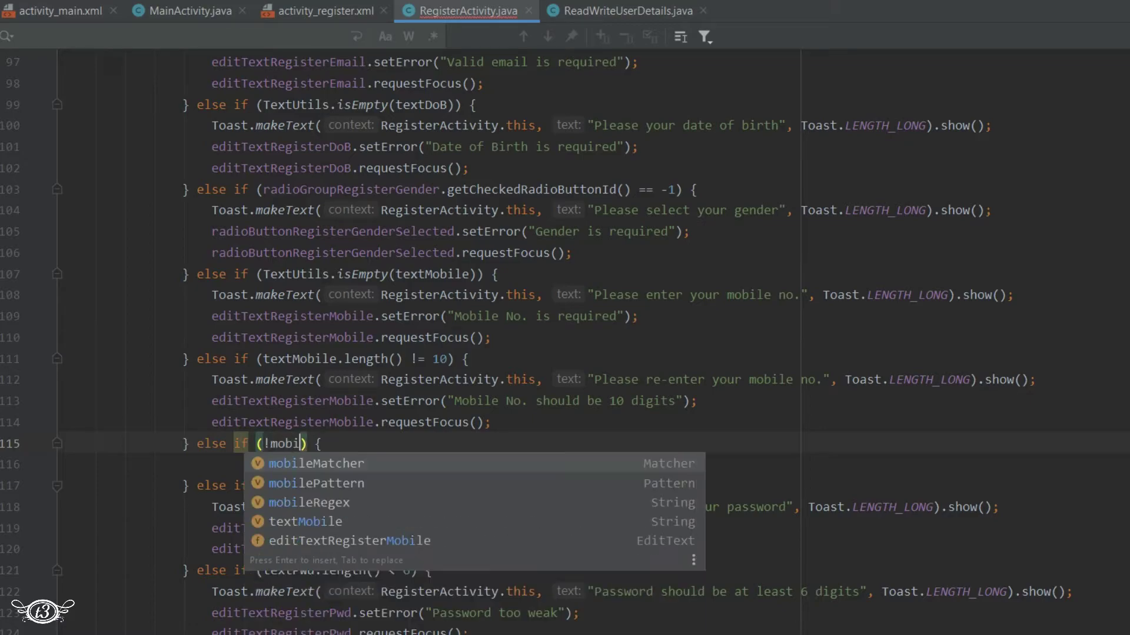
type("l")
key("Return")
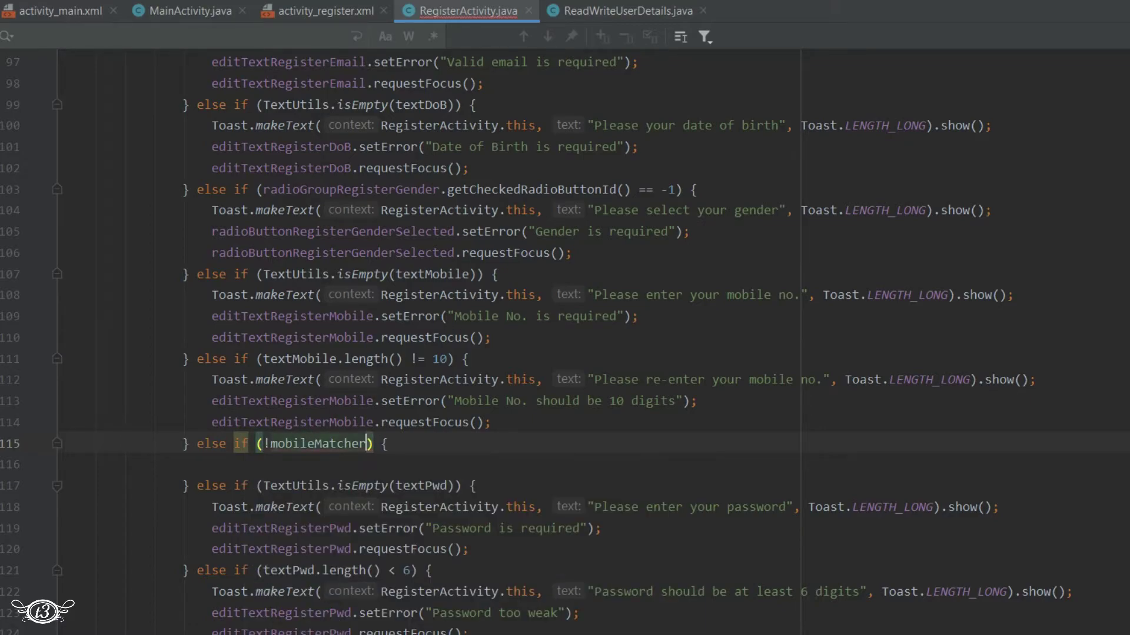
type(".f")
key("Return")
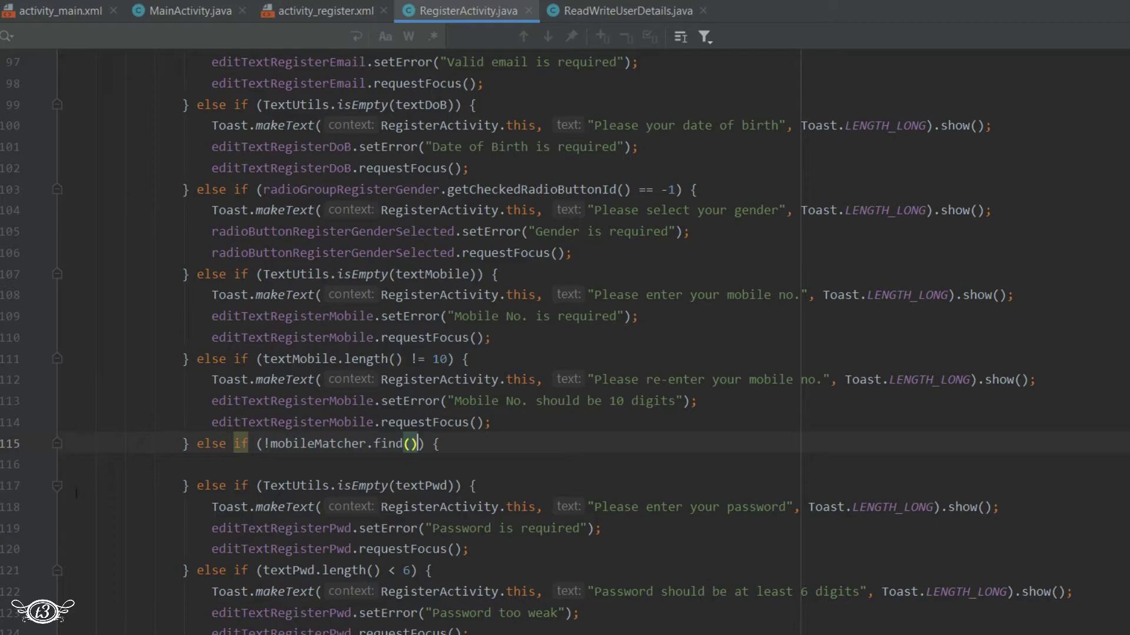
Copy the toast, setError and requestFocus lines 112–114 into the new branch on line 116.
left_click_drag(492, 422, 212, 380)
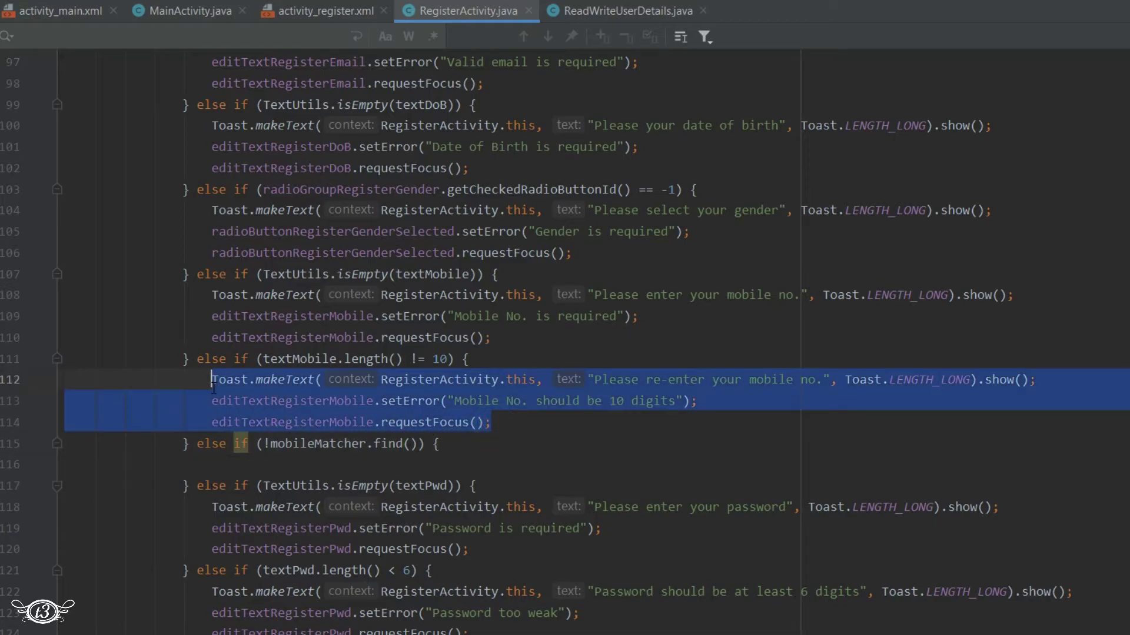
right_click(257, 384)
left_click(366, 240)
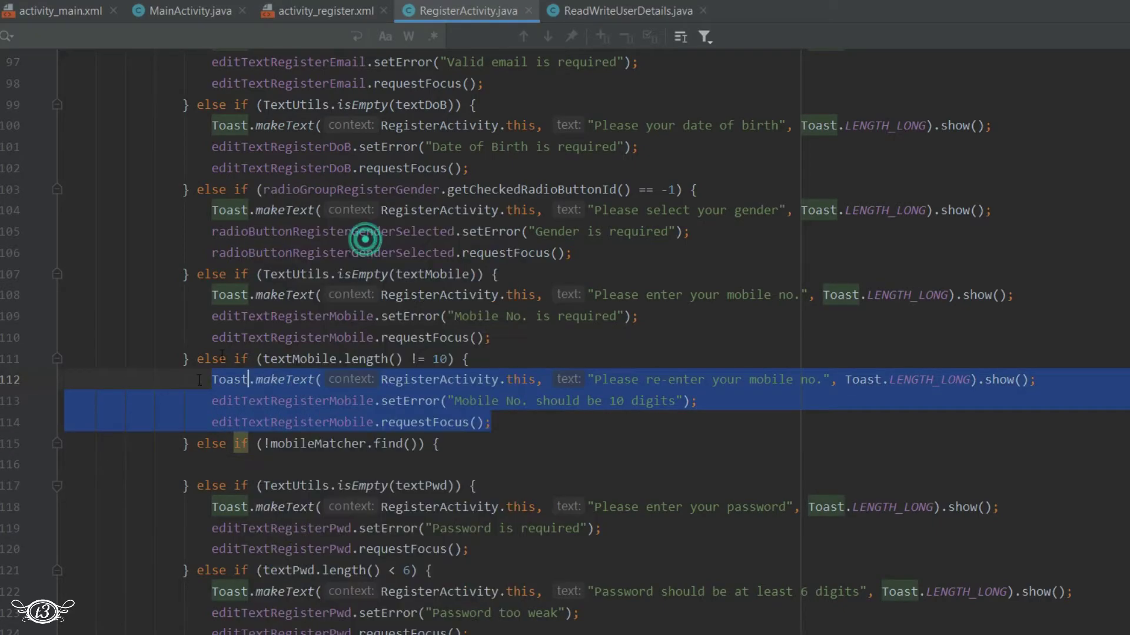
left_click(332, 461)
right_click(332, 460)
left_click(395, 324)
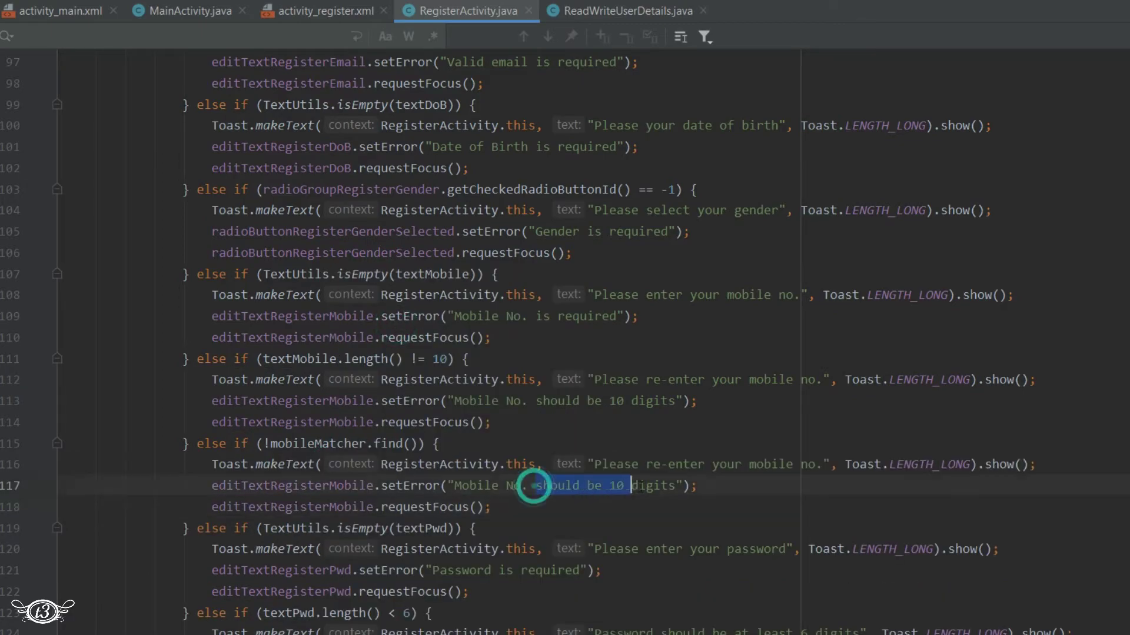
Change the copied error text to 'Mobile No. is not valid' and run the app on the emulator.
left_click_drag(536, 486, 675, 485)
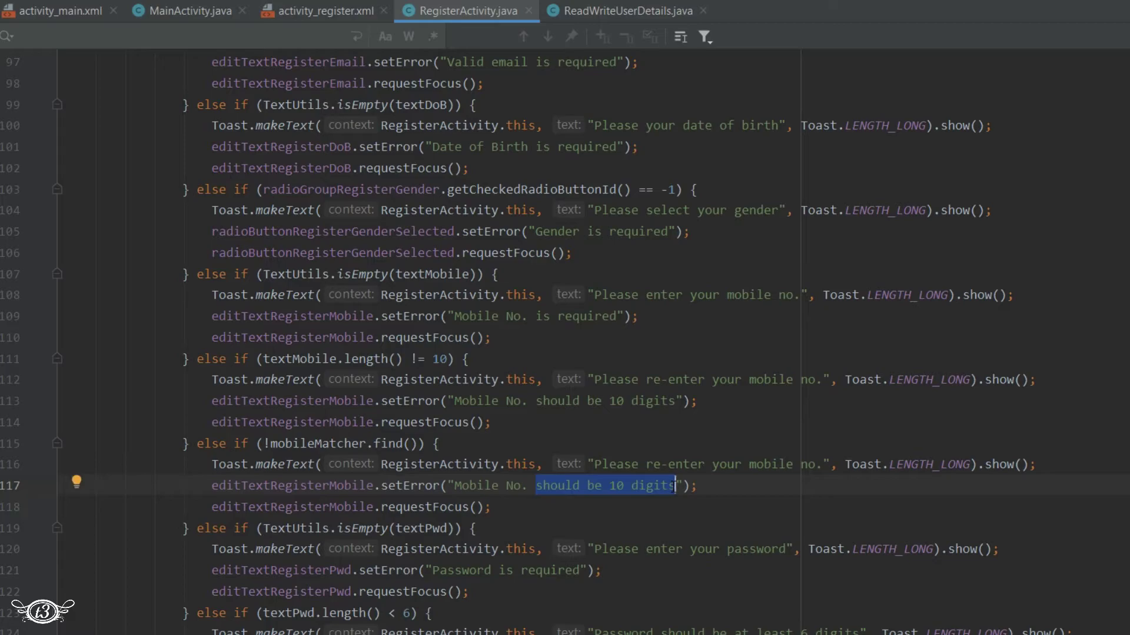
key("BackSpace")
type("is n")
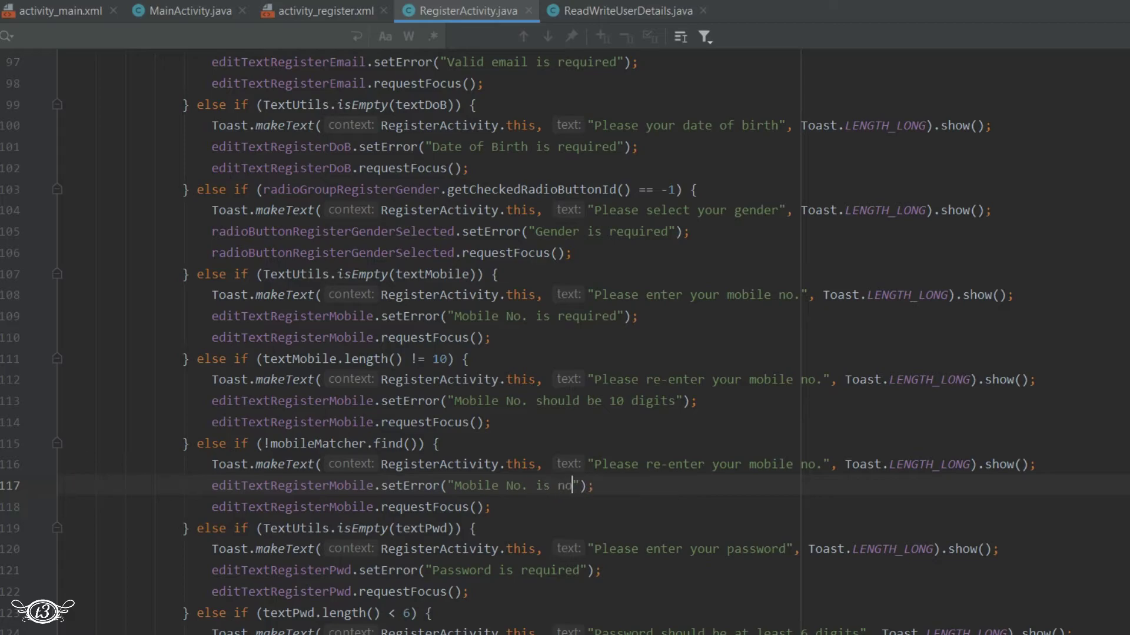
type("t valid")
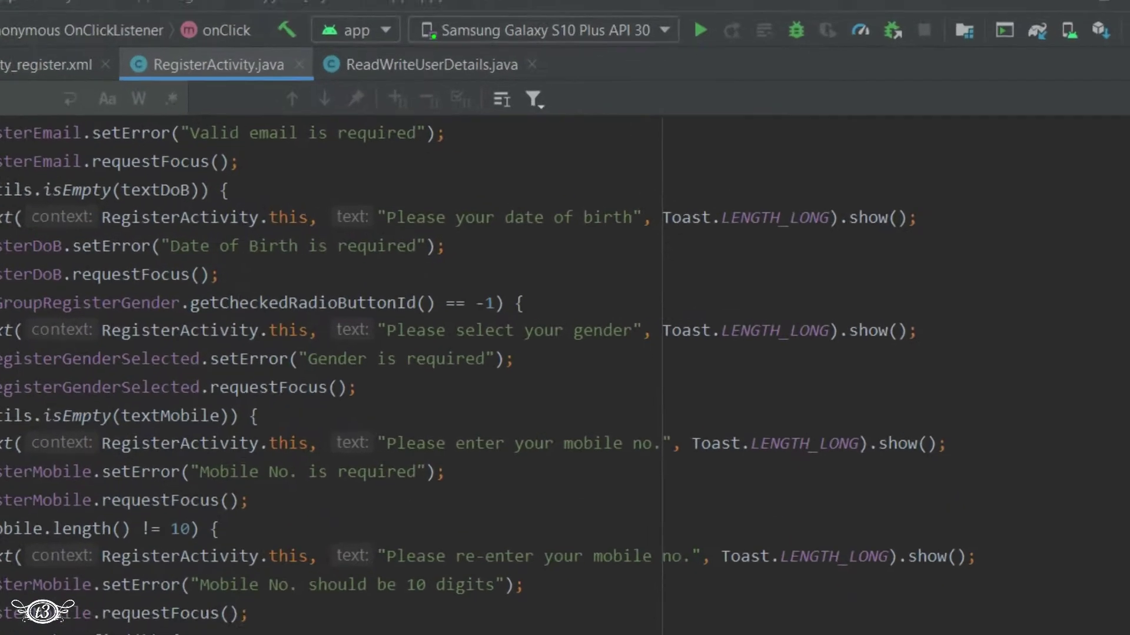
scroll(565, 397, "down", 1)
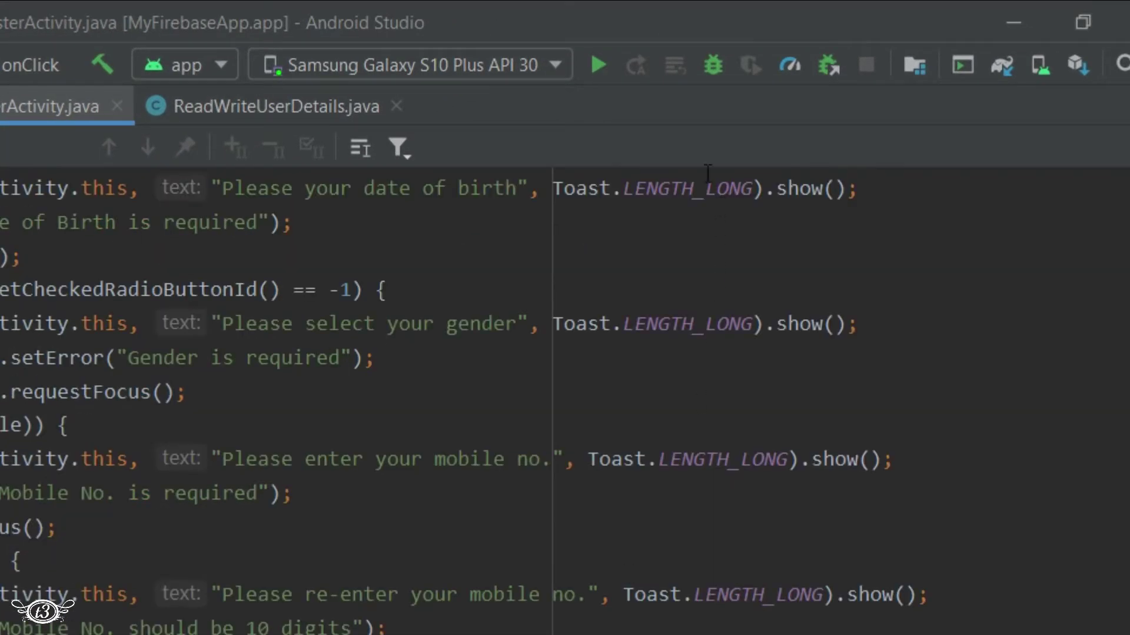
left_click(597, 64)
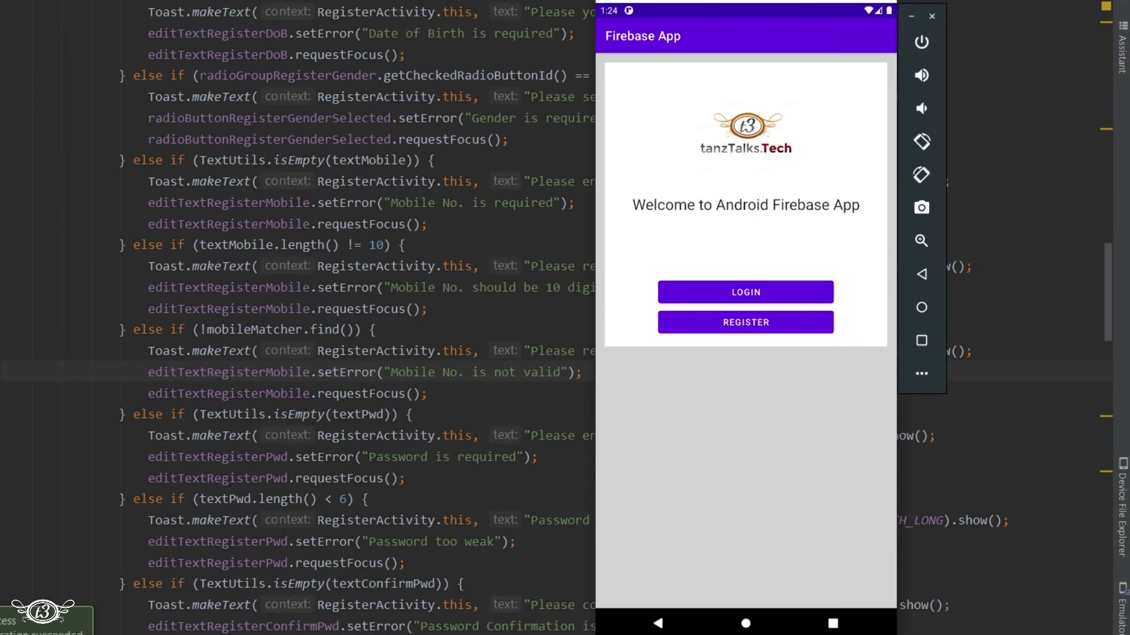
left_click(808, 321)
left_click(738, 194)
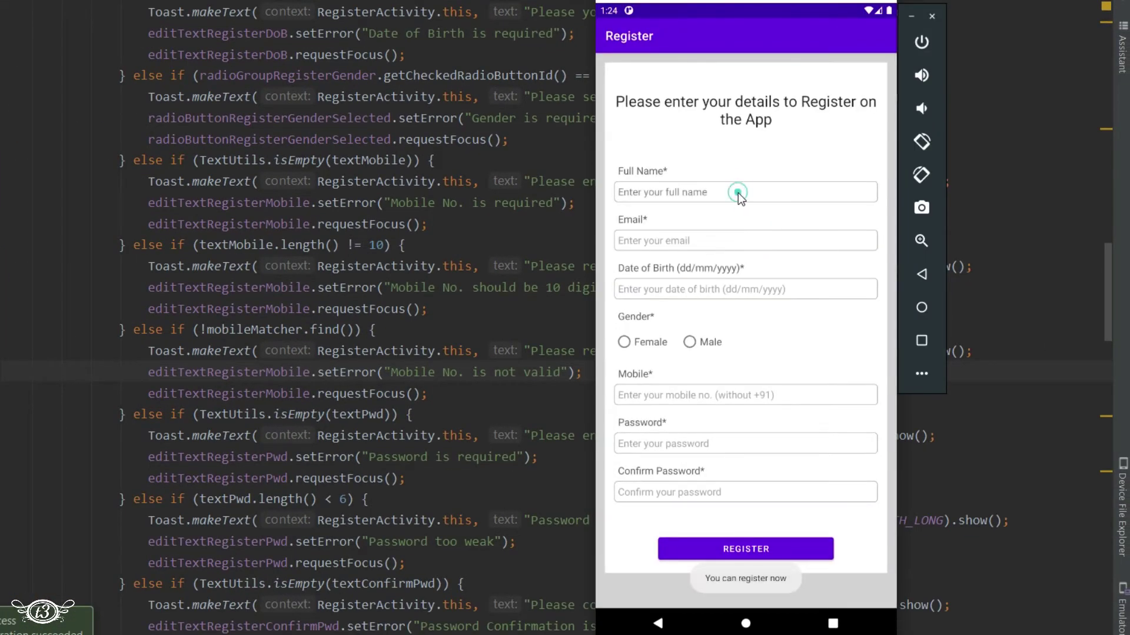
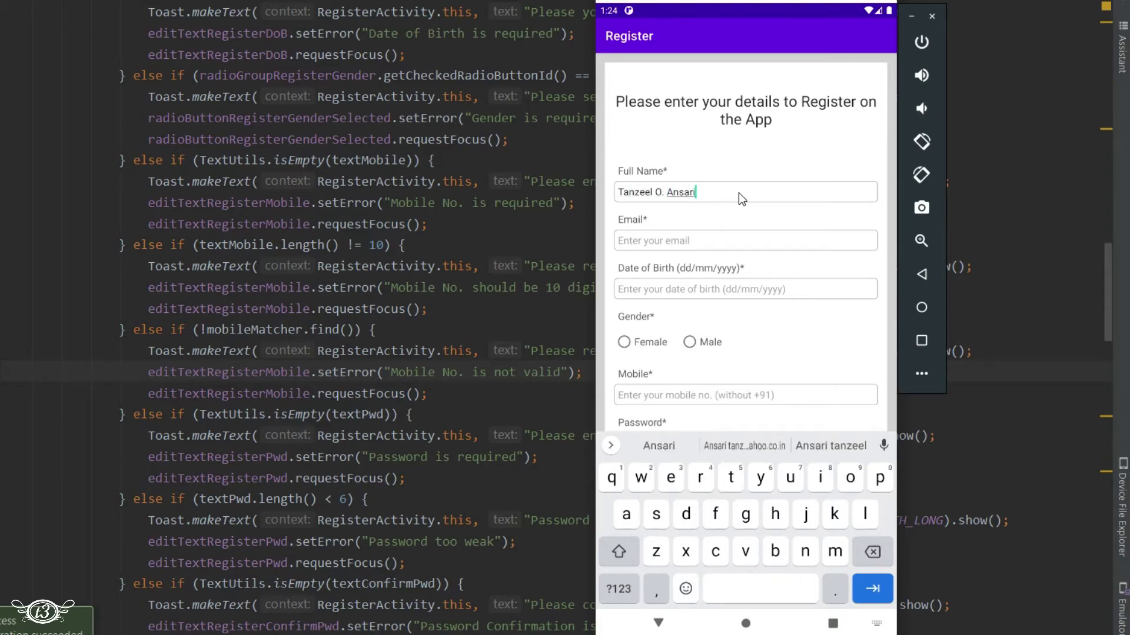
key("Tab")
type("tanz")
left_click(746, 446)
left_click(763, 290)
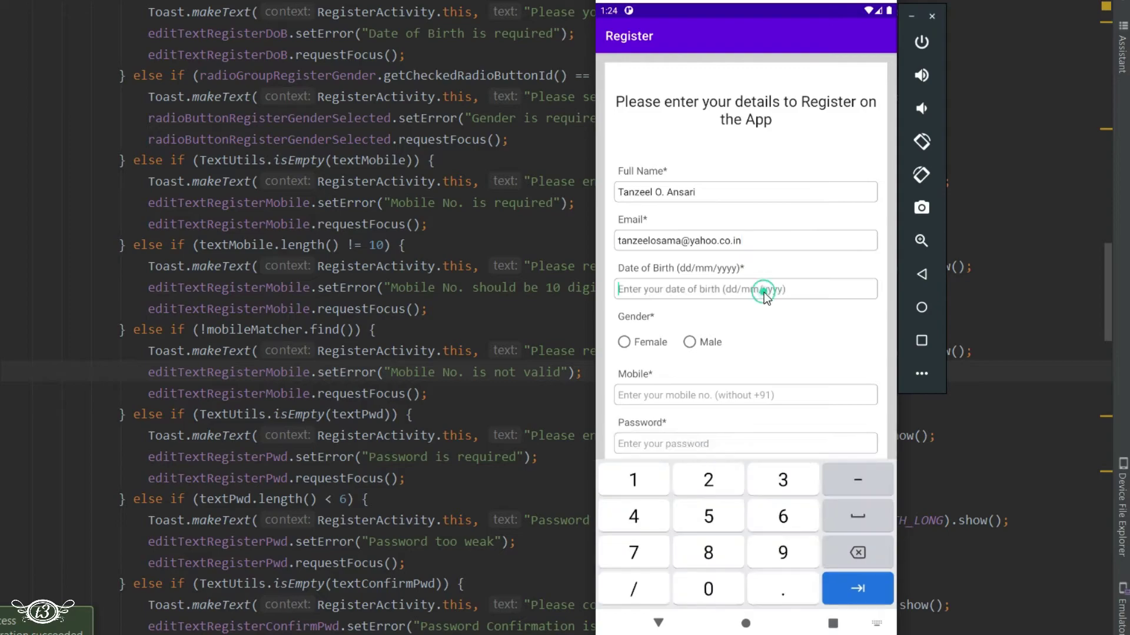
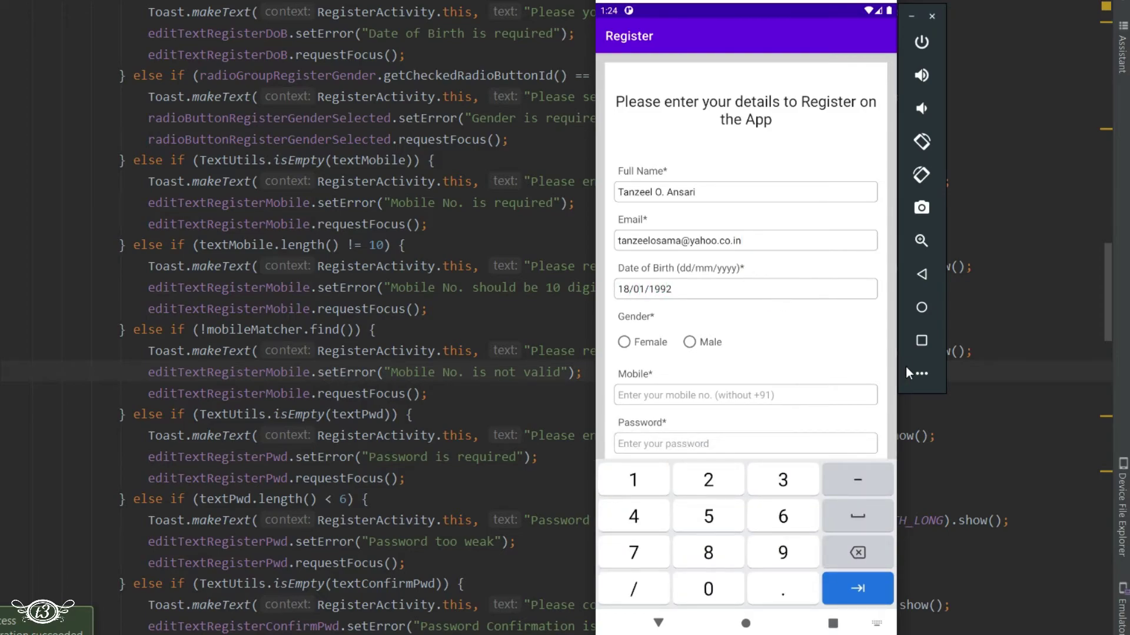
left_click(702, 343)
left_click(719, 394)
type("1234567890")
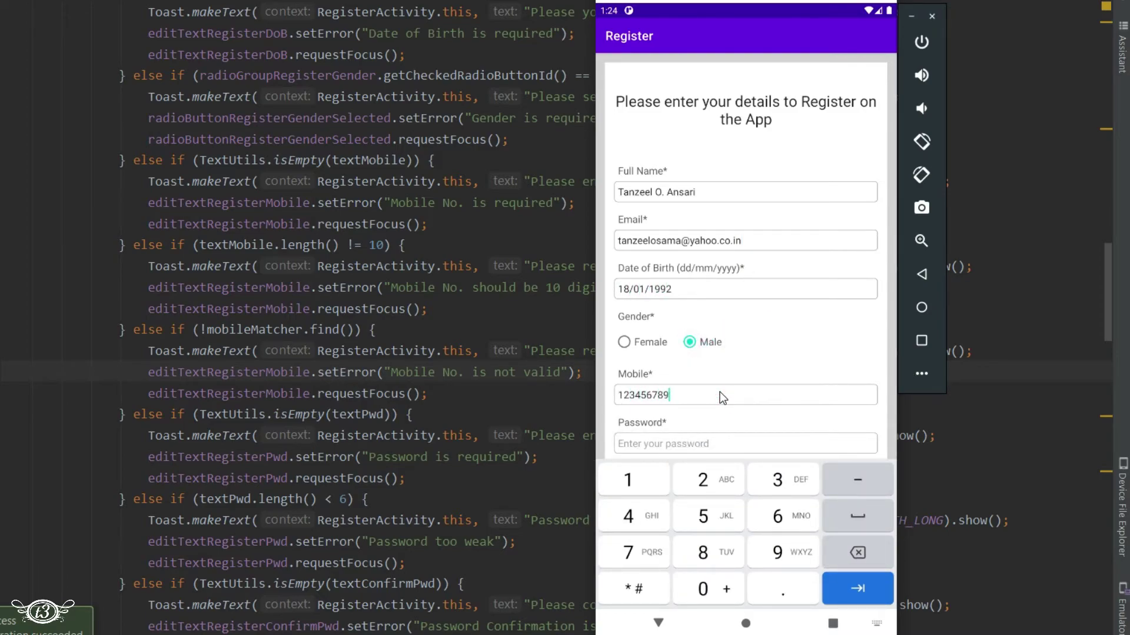
Enter the password and confirmation, then submit to get the 'Mobile No. is not valid' error.
key("Tab")
type("123456")
key("Tab")
type("123")
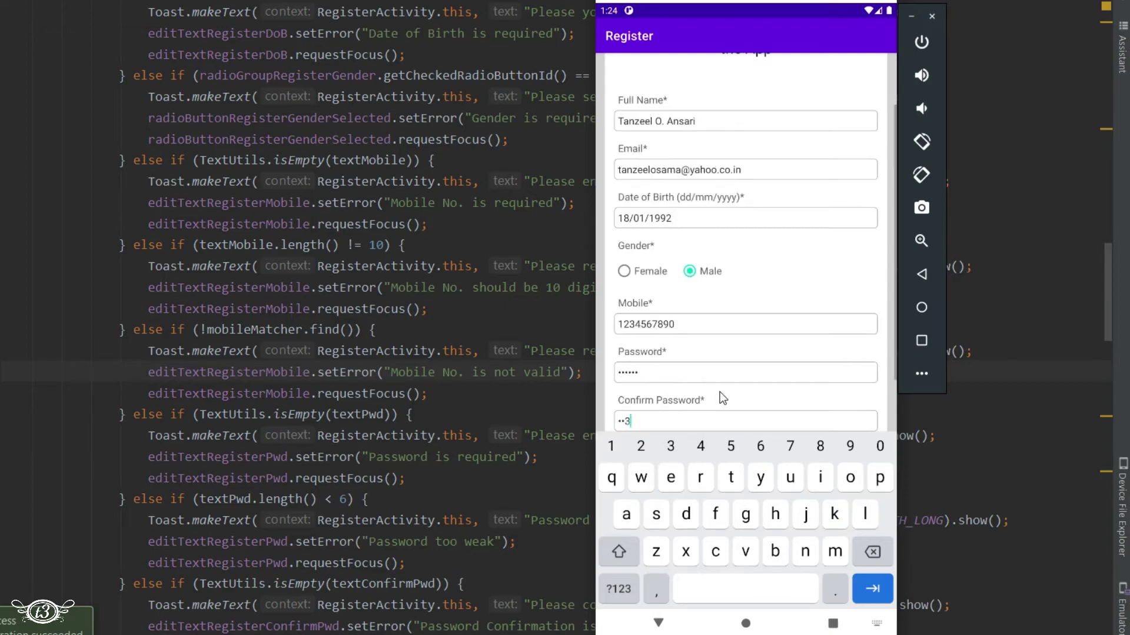
type("456")
scroll(726, 384, "down", 2)
left_click(736, 424)
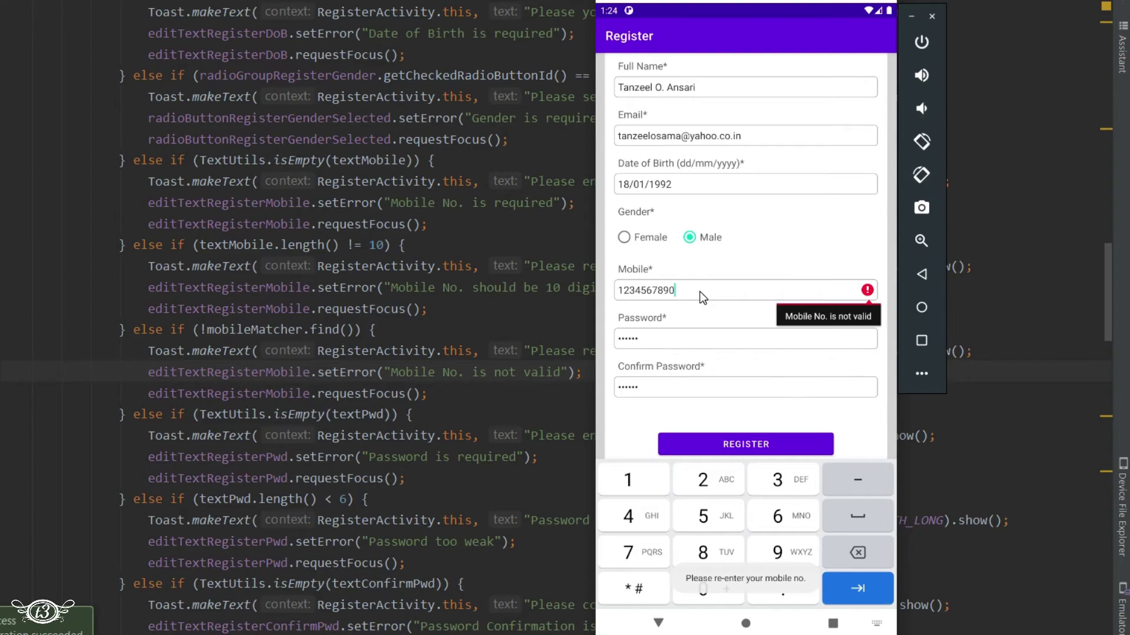
left_click(700, 291)
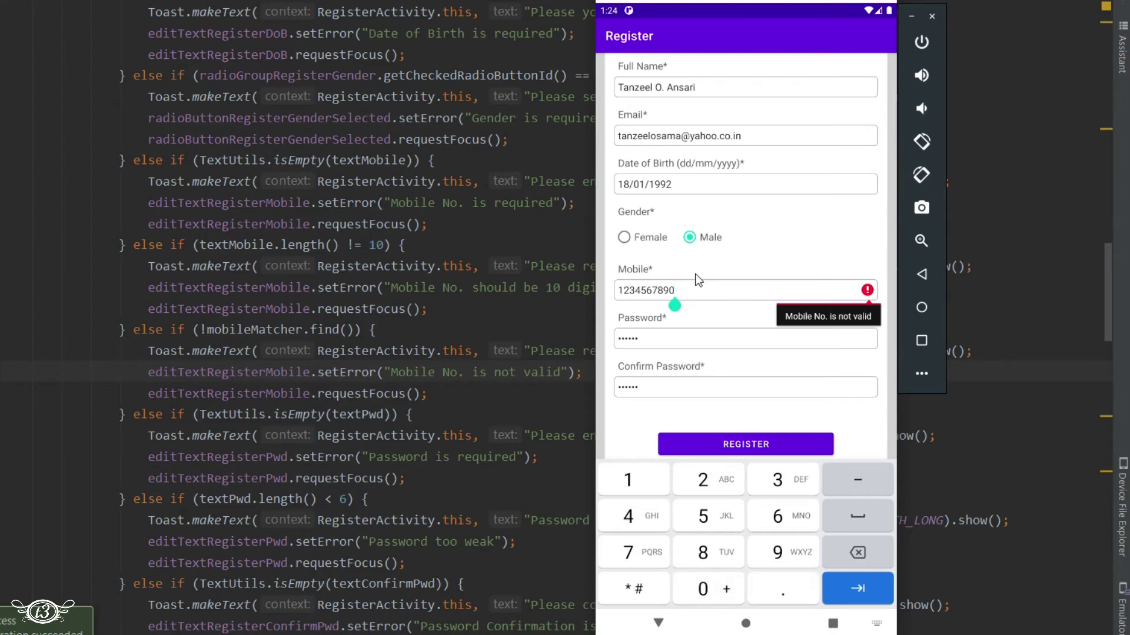
key("BackSpace")
key("BackSpace")
key("BackSpace")
key("BackSpace")
key("BackSpace")
key("BackSpace")
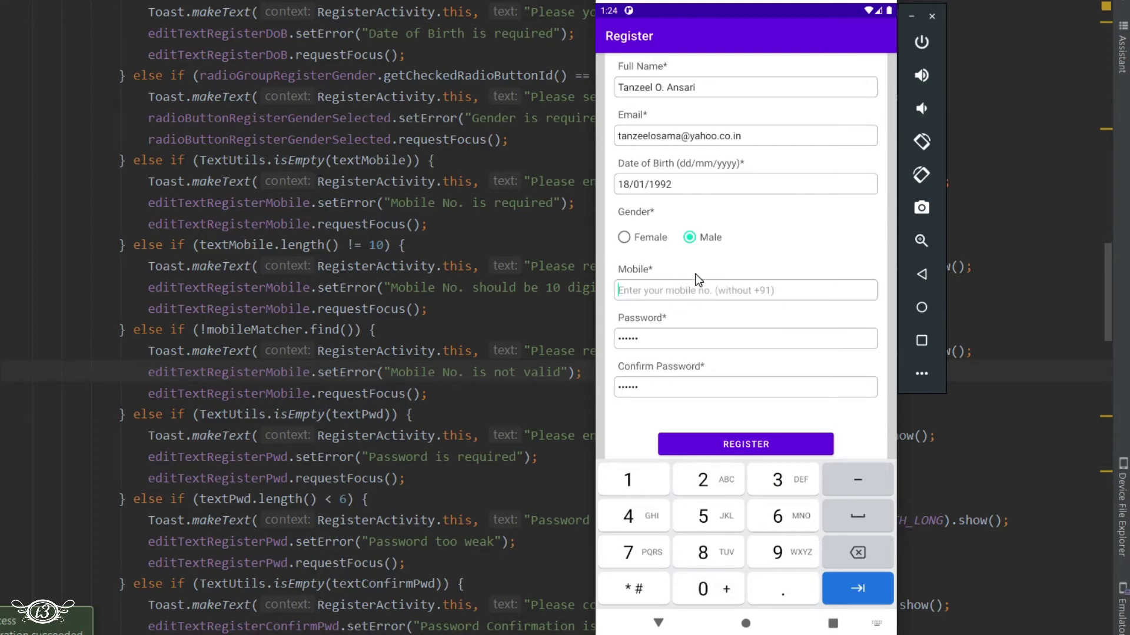
type("666666")
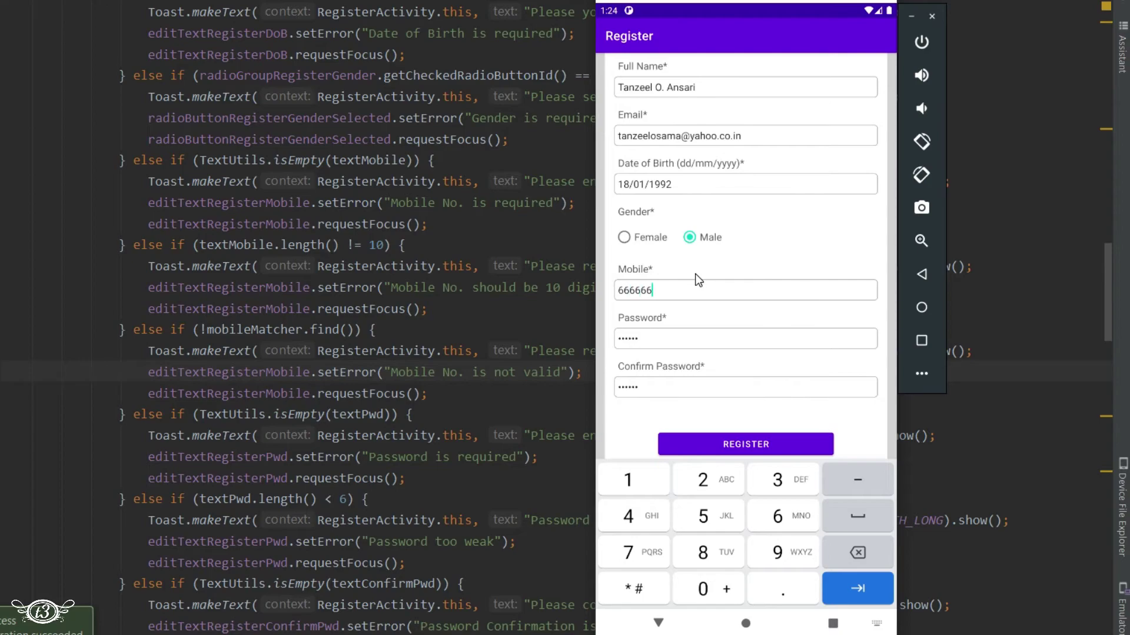
type("66666")
left_click(736, 444)
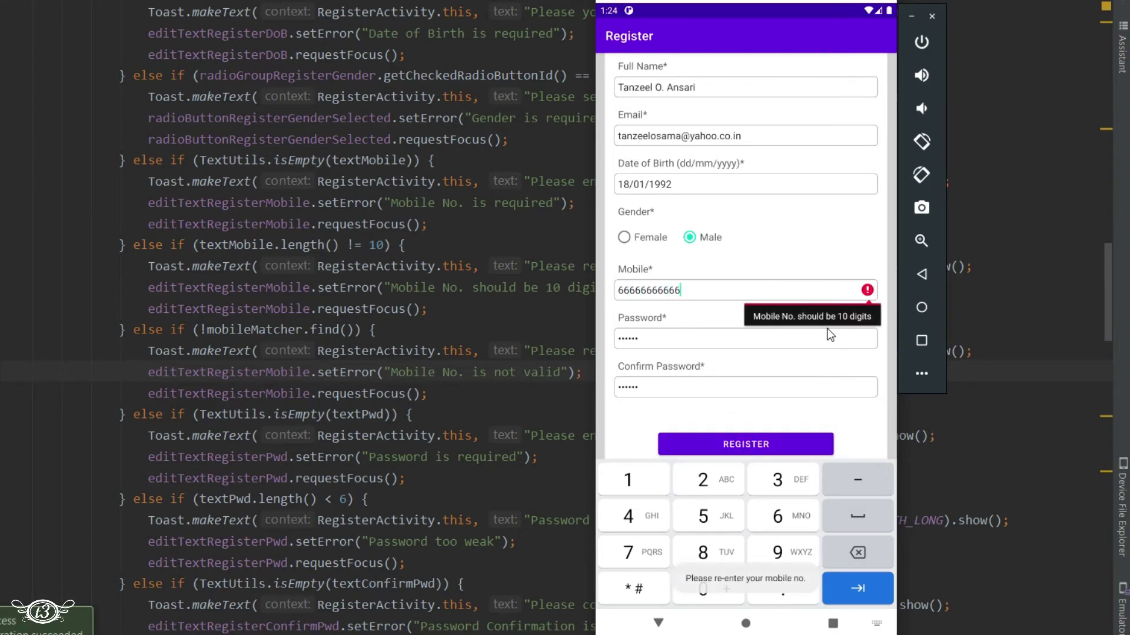
key("BackSpace")
key("BackSpace")
key("BackSpace")
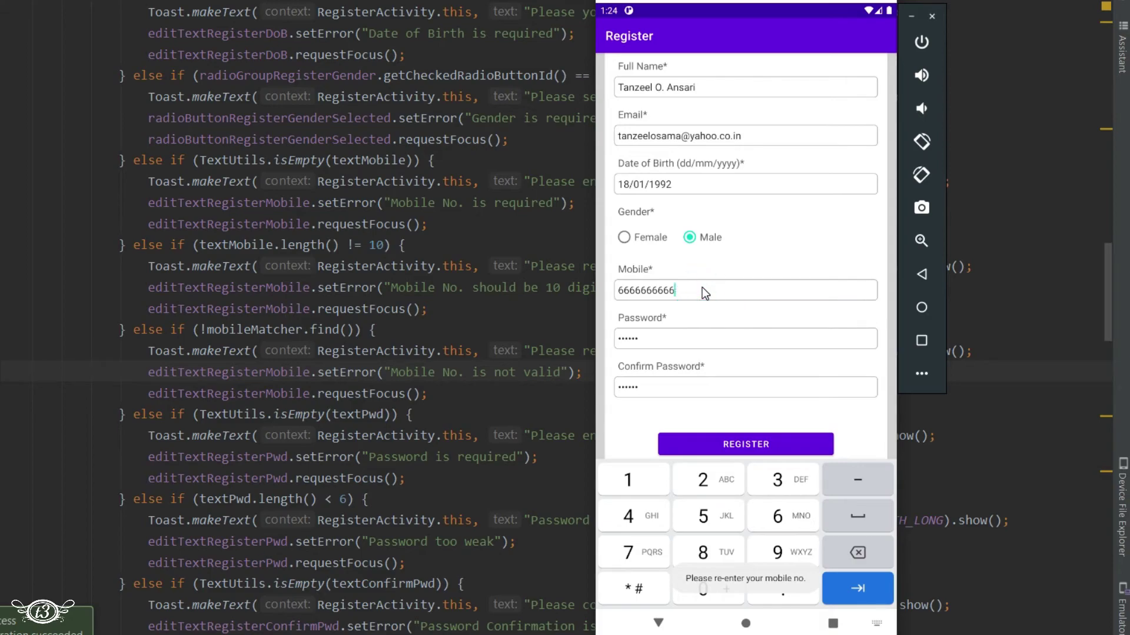
key("BackSpace")
key("BackSpace")
key("BackSpace")
key("BackSpace")
key("BackSpace")
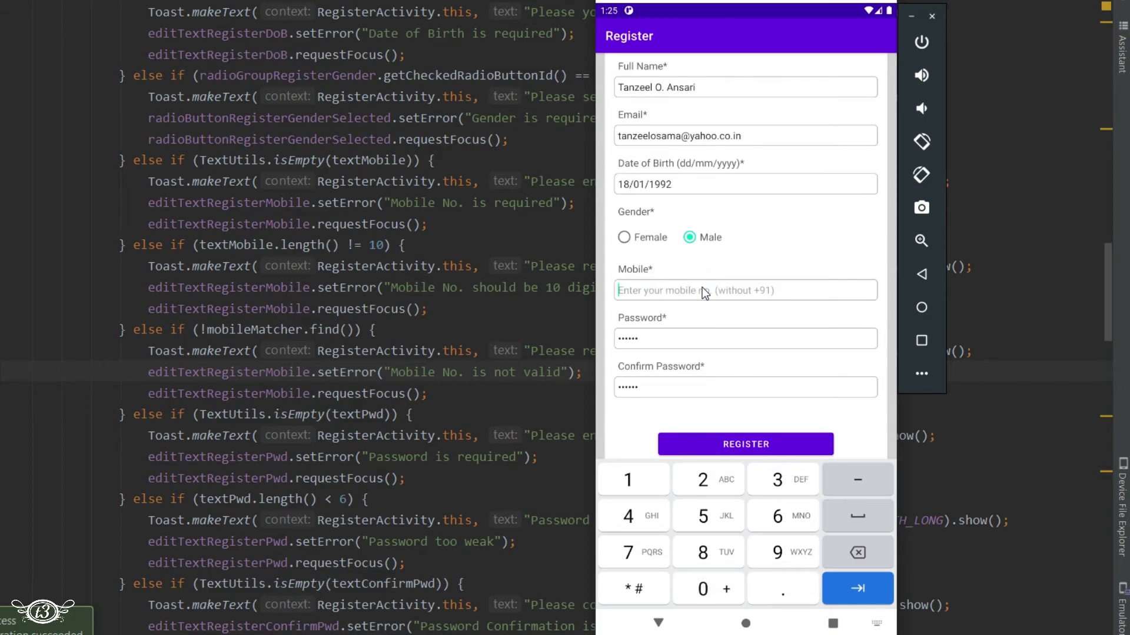
type("564")
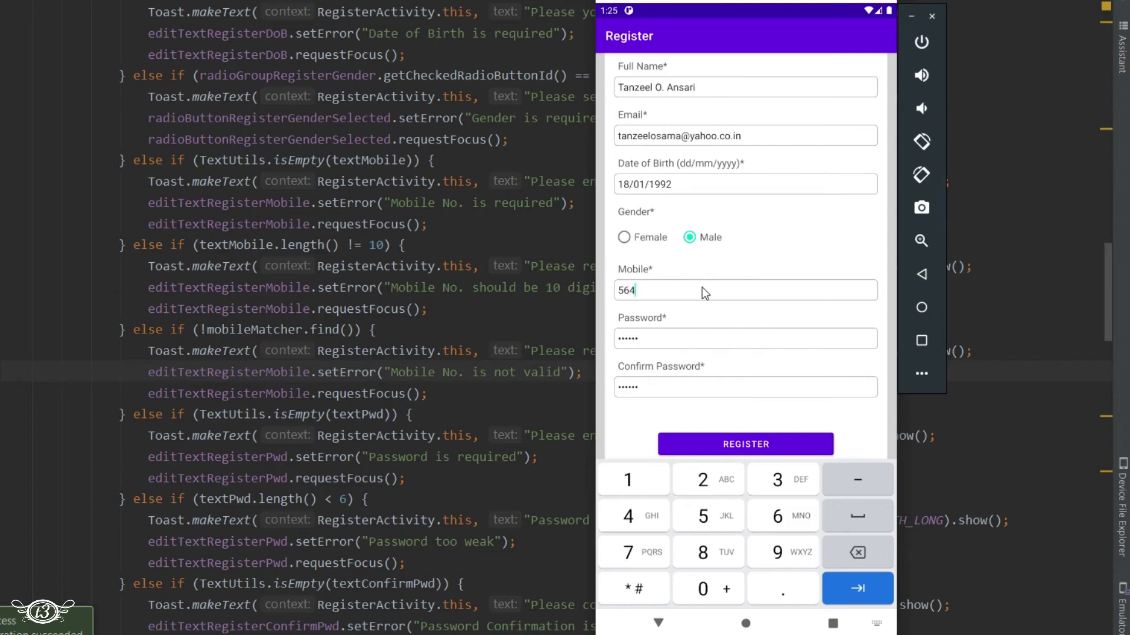
type("7891230")
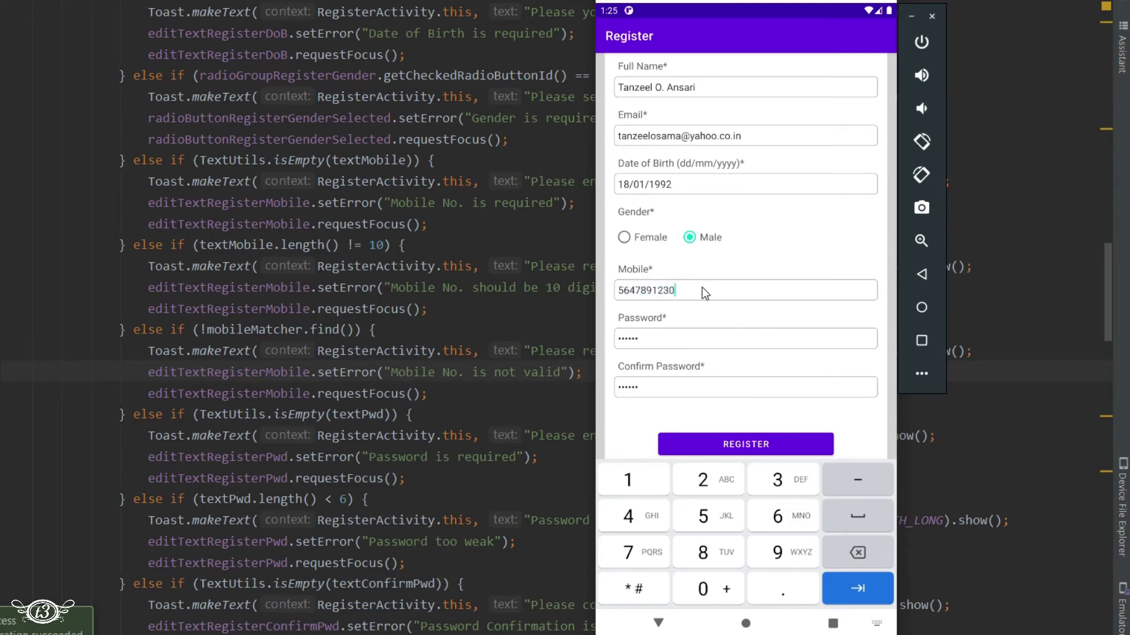